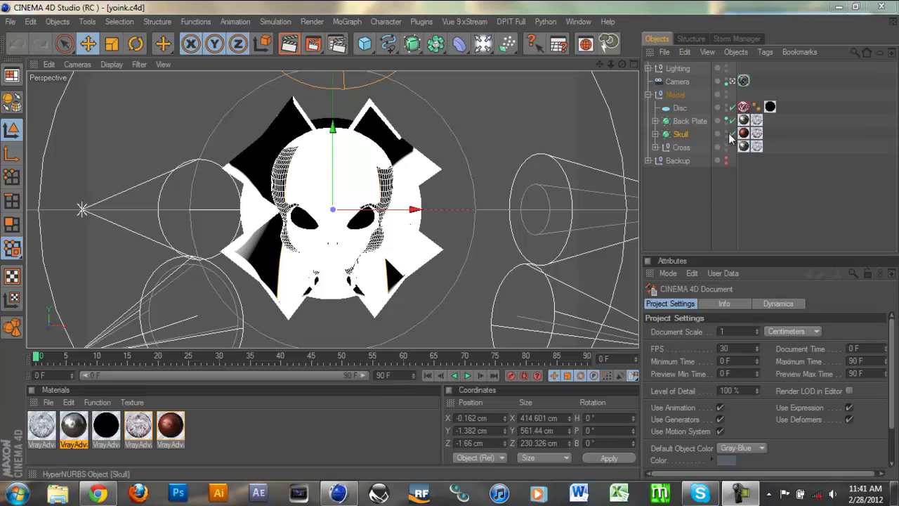
# Examine the individual light objects inside the Lighting group.
pyautogui.click(648, 94)
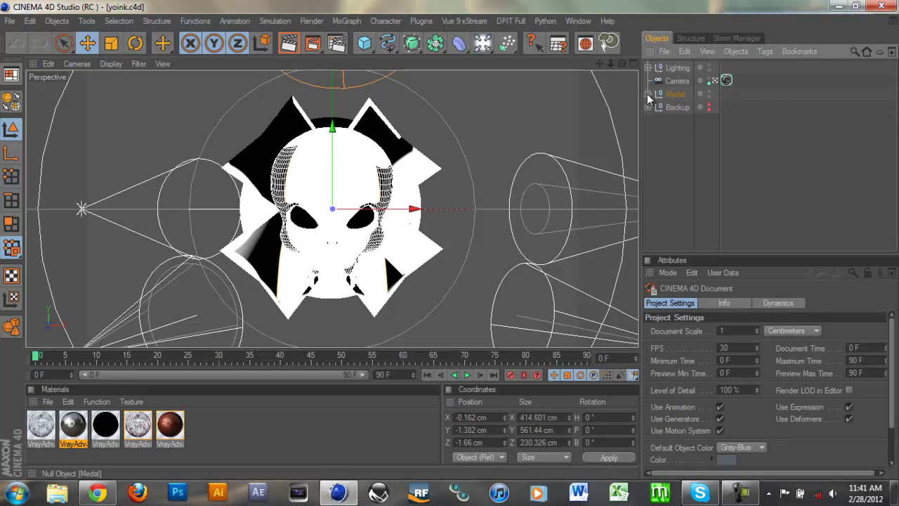
pyautogui.click(648, 68)
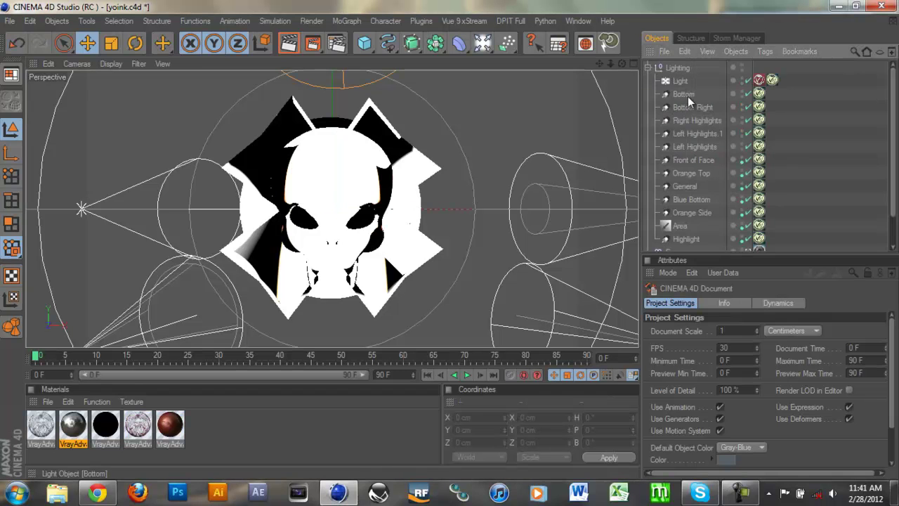
pyautogui.scroll(-1, 689, 233)
pyautogui.scroll(1, 689, 228)
pyautogui.scroll(-1, 786, 154)
pyautogui.scroll(1, 786, 154)
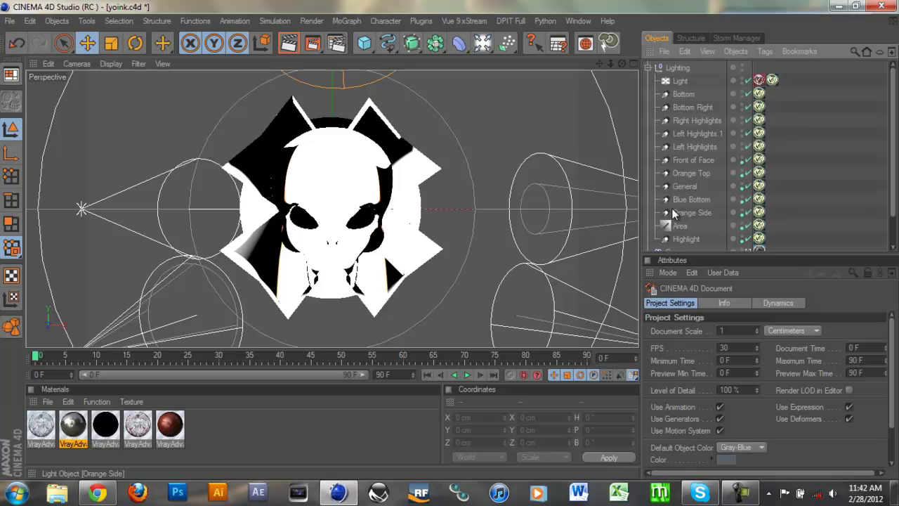
pyautogui.click(647, 68)
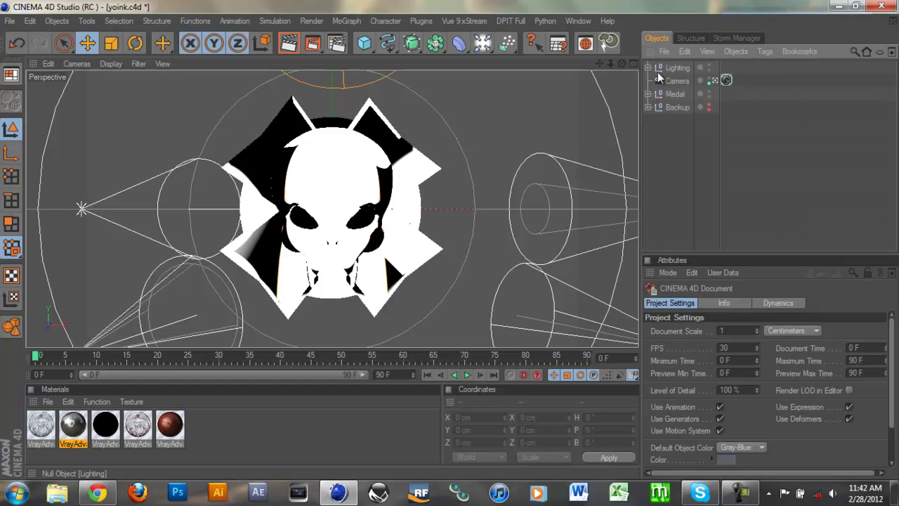
# Expand the Medal group to reach its Back Plate, and hide the Lighting group in the viewport.
pyautogui.click(647, 94)
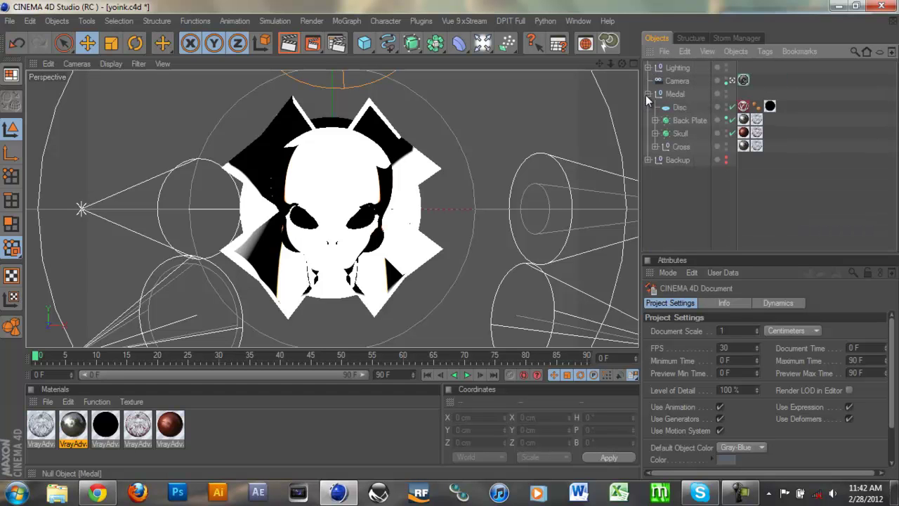
pyautogui.click(682, 108)
pyautogui.click(701, 119)
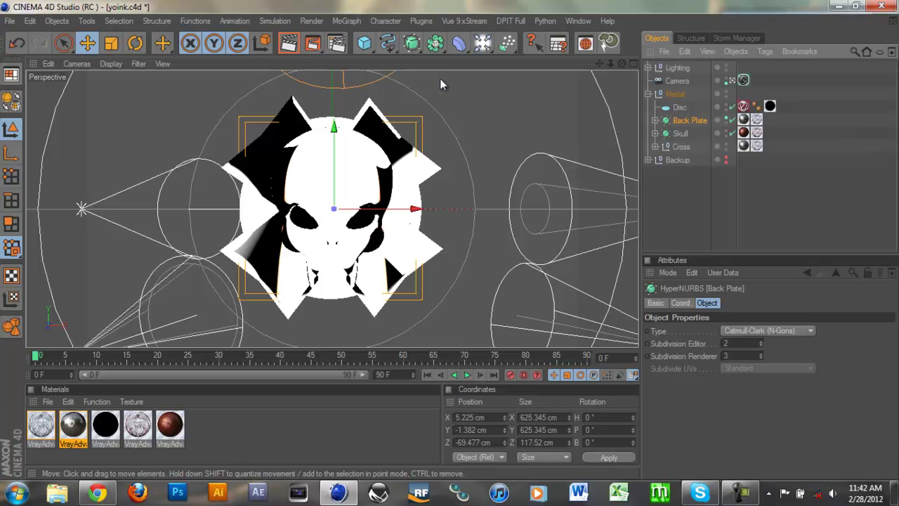
pyautogui.click(725, 66)
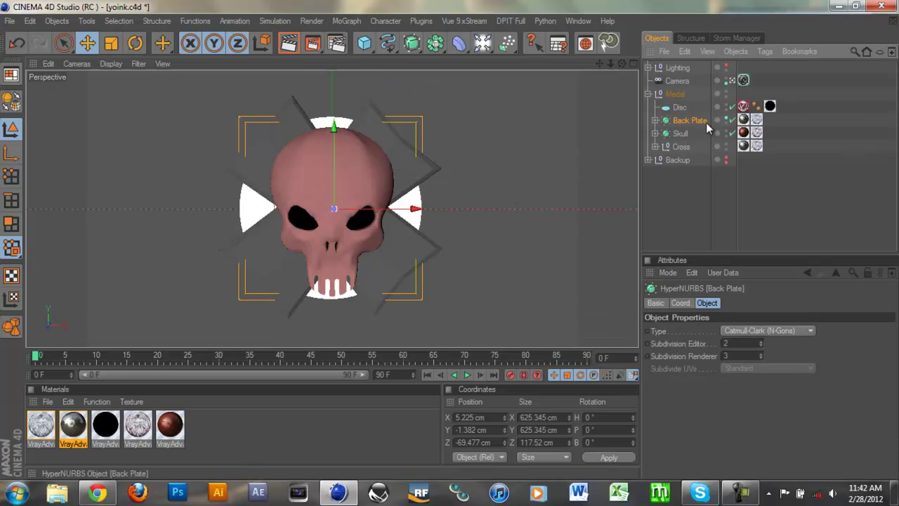
# Open the skull's red VrayAdvancedMaterial and bring up its Diffuse Layer 2 color for editing.
pyautogui.click(744, 134)
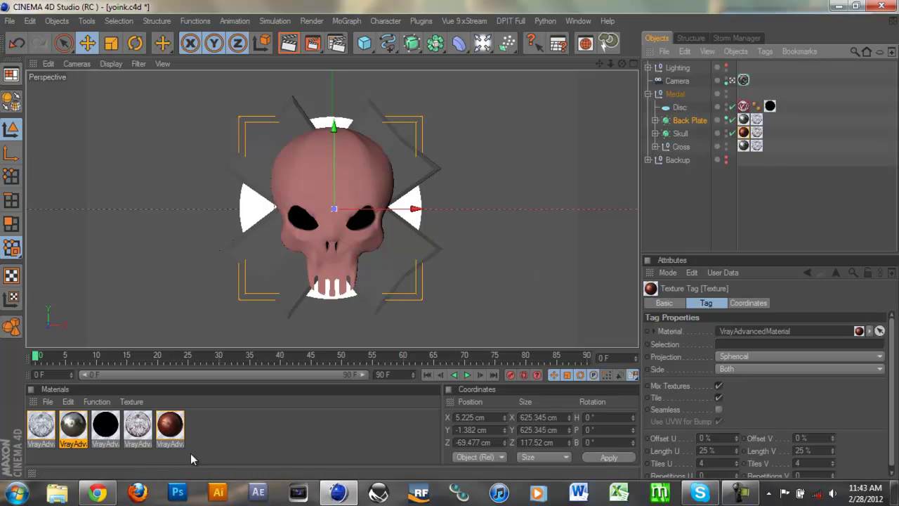
pyautogui.doubleClick(170, 424)
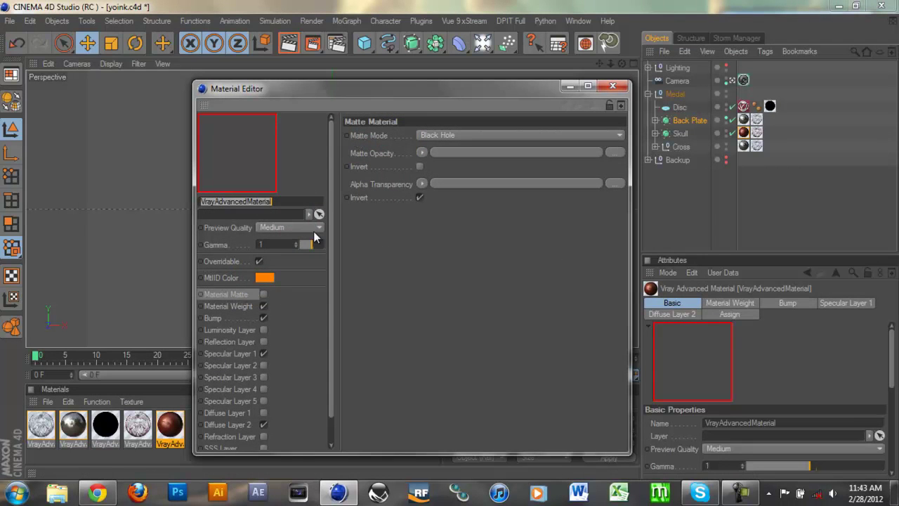
pyautogui.click(237, 425)
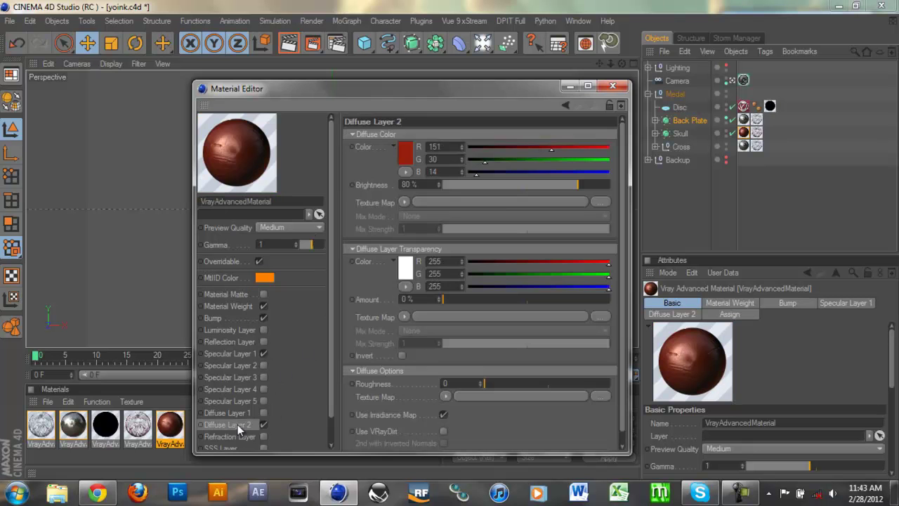
pyautogui.click(405, 150)
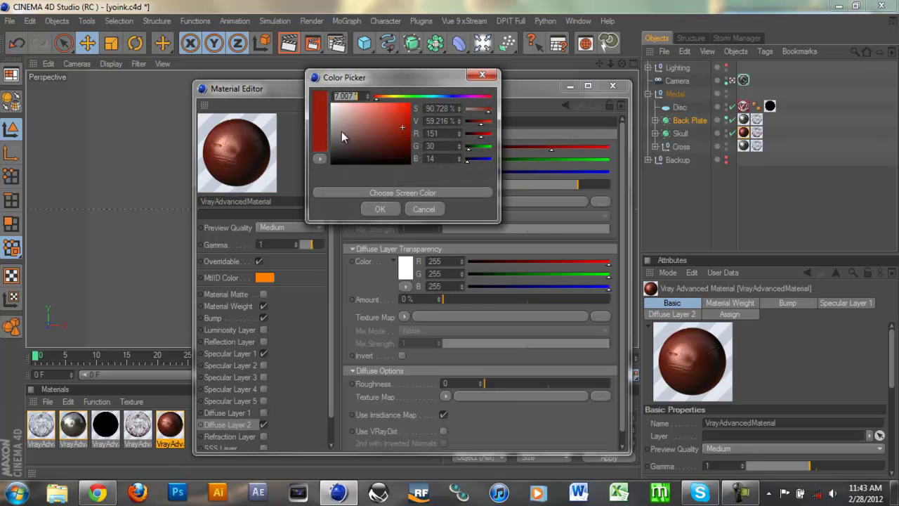
# Switch to Windows Explorer and open the Extermination image from the Editing\Current\Medal folder on My Passport (F:).
pyautogui.click(62, 494)
pyautogui.click(94, 362)
pyautogui.doubleClick(265, 128)
pyautogui.doubleClick(270, 142)
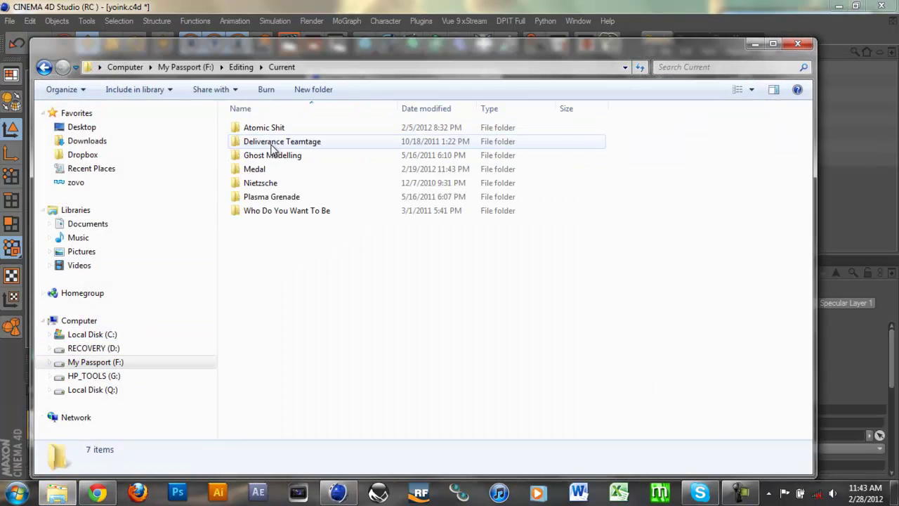
pyautogui.doubleClick(266, 170)
pyautogui.doubleClick(310, 163)
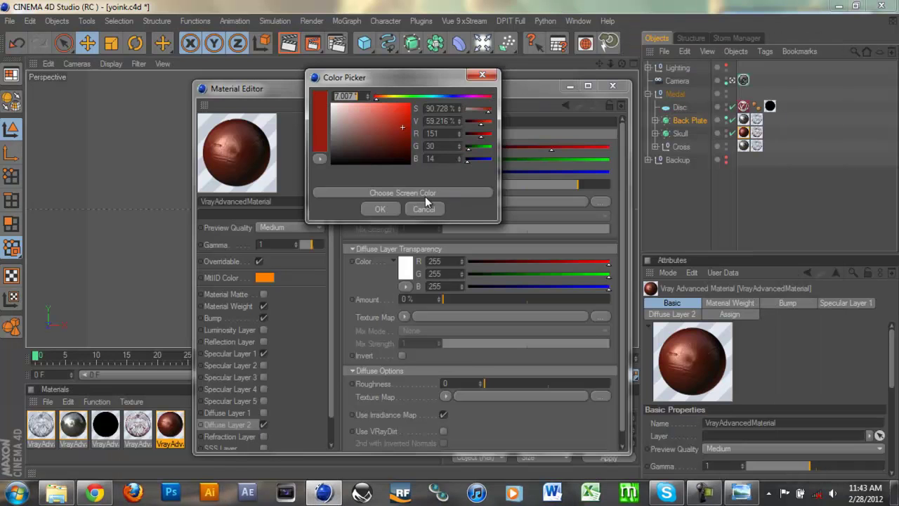
# Try to sample a screen color for Diffuse Layer 2, and close the file browser window.
pyautogui.click(404, 192)
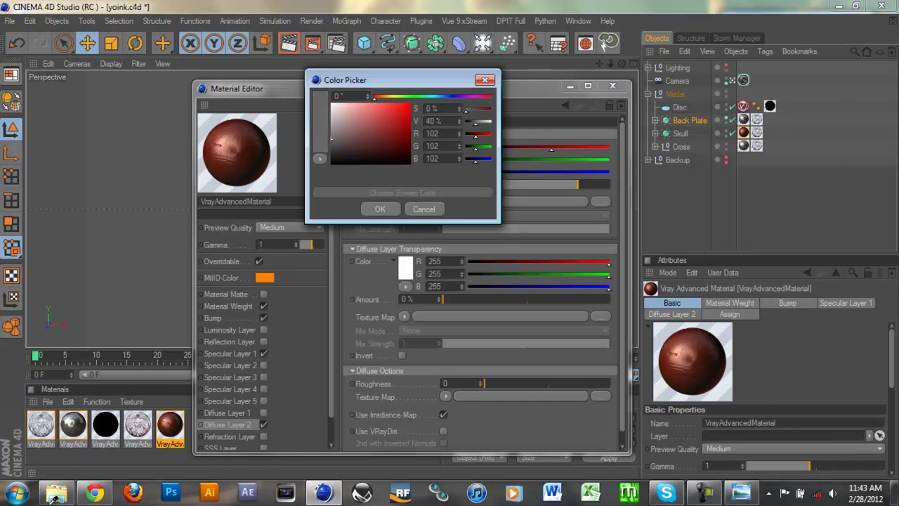
pyautogui.click(424, 209)
pyautogui.click(56, 492)
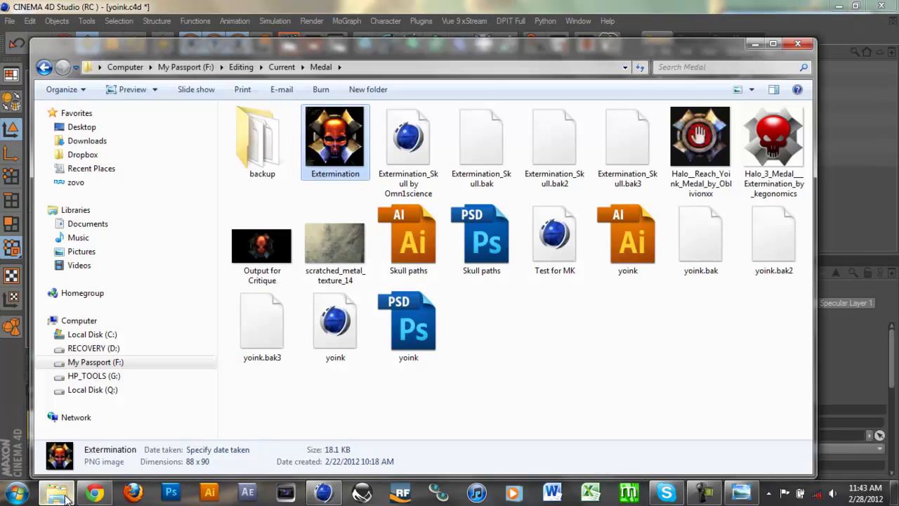
pyautogui.click(798, 44)
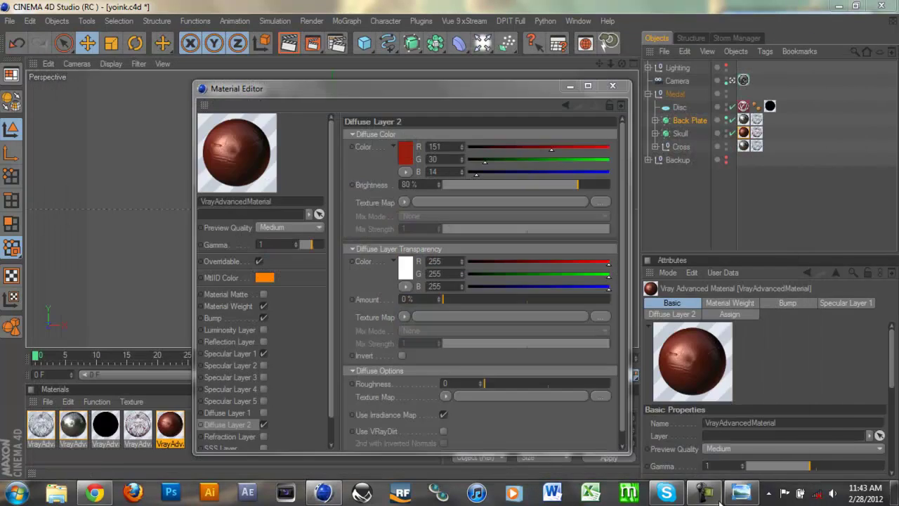
# Reposition the reference image and Material Editor windows and try again to sample the diffuse color from the screen.
pyautogui.click(741, 492)
pyautogui.moveTo(470, 61); pyautogui.dragTo(475, 271)
pyautogui.moveTo(444, 93); pyautogui.dragTo(398, 75)
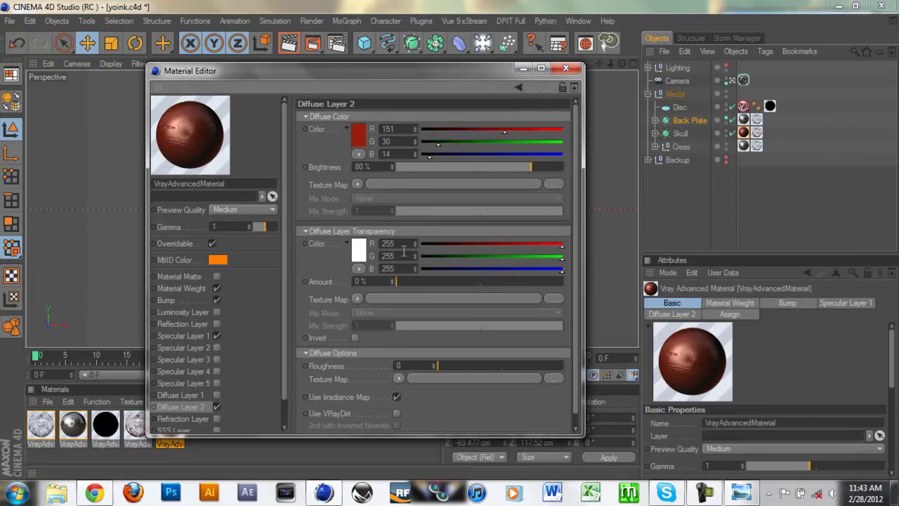
pyautogui.click(552, 261)
pyautogui.moveTo(552, 265); pyautogui.dragTo(713, 50)
pyautogui.click(157, 72)
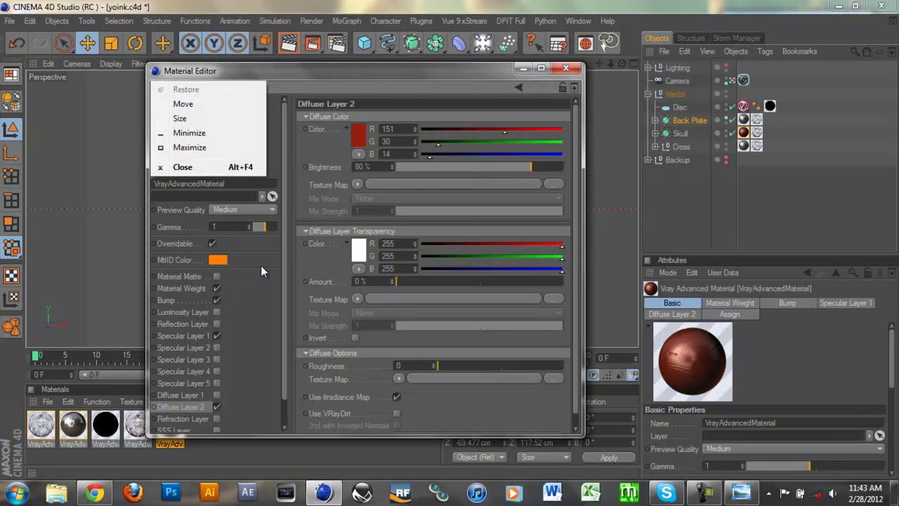
pyautogui.click(355, 133)
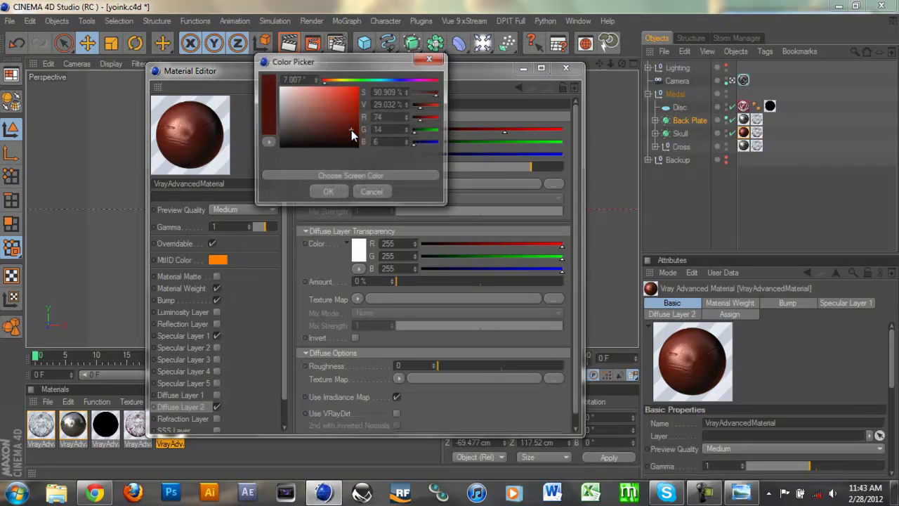
pyautogui.click(364, 175)
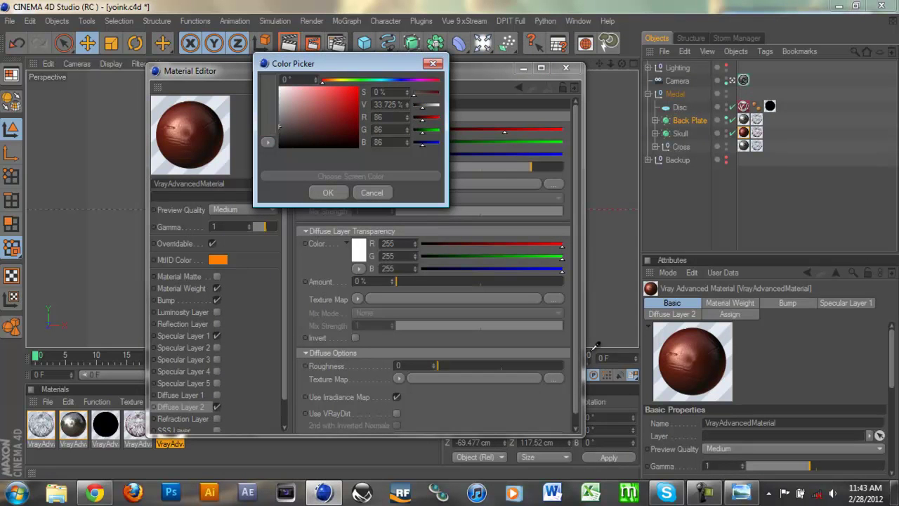
pyautogui.click(373, 194)
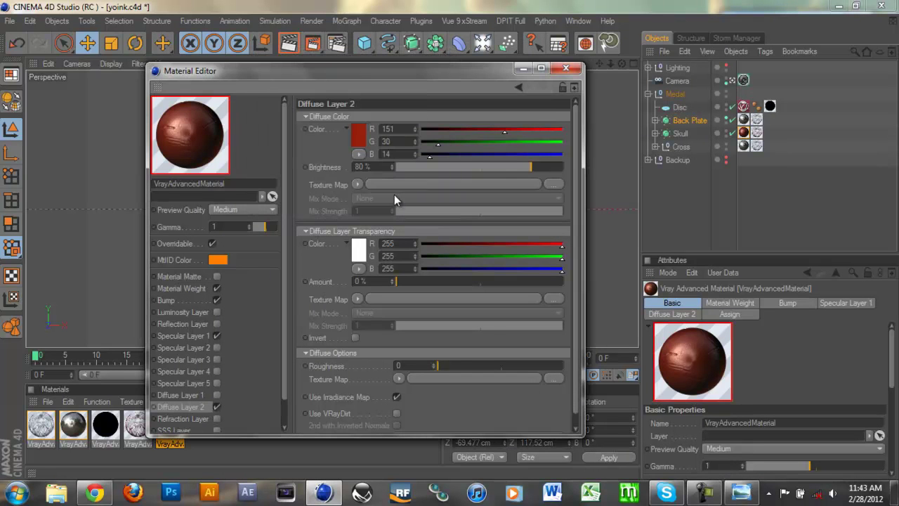
# View the Extermination reference image in Windows Photo Viewer and close it.
pyautogui.click(739, 493)
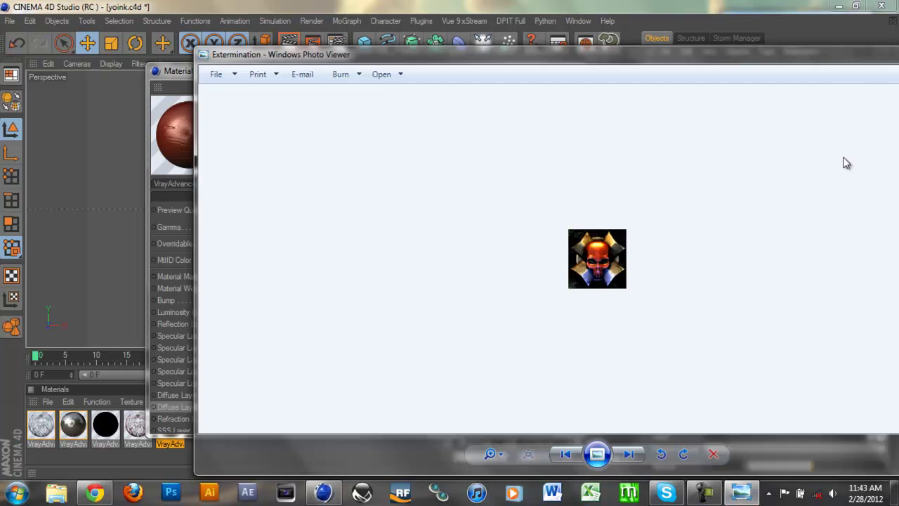
pyautogui.moveTo(822, 60); pyautogui.dragTo(613, 83)
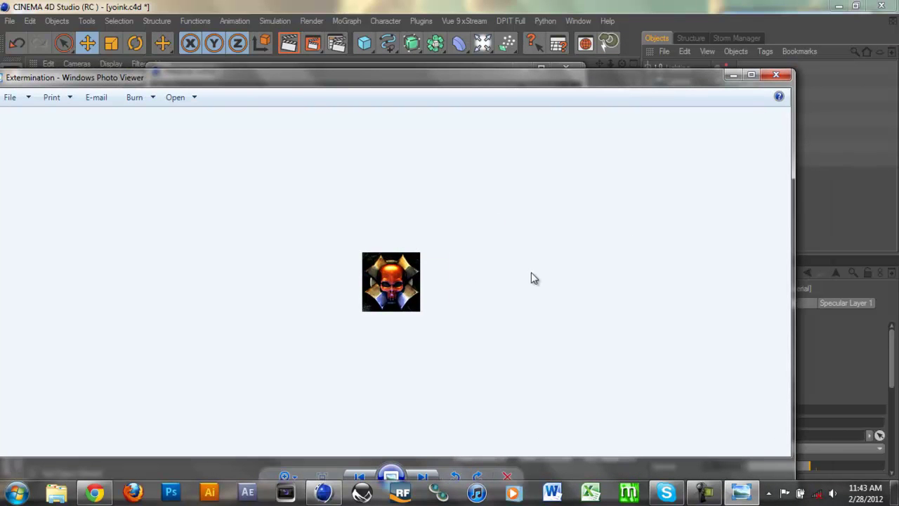
pyautogui.click(775, 75)
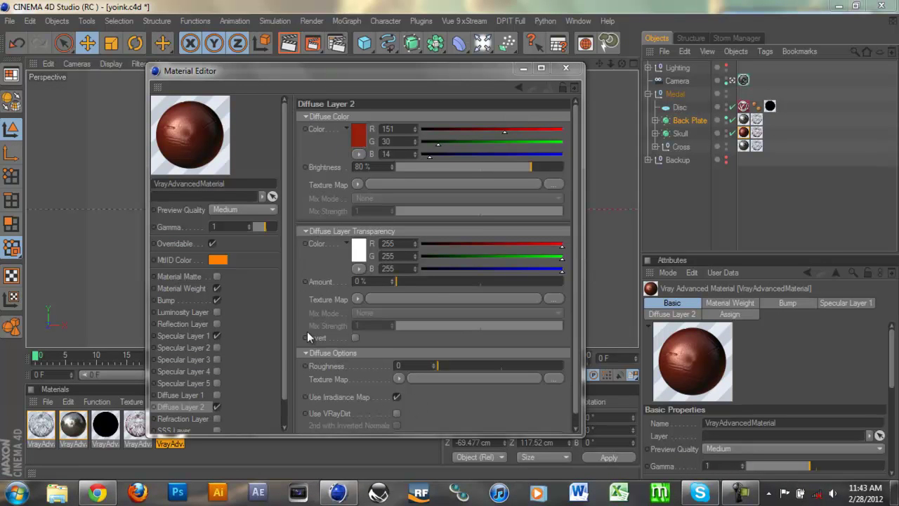
# Examine the red material's Specular Layer 1 settings, including transparency, glossiness and anisotropy, and close the Material Editor.
pyautogui.click(181, 336)
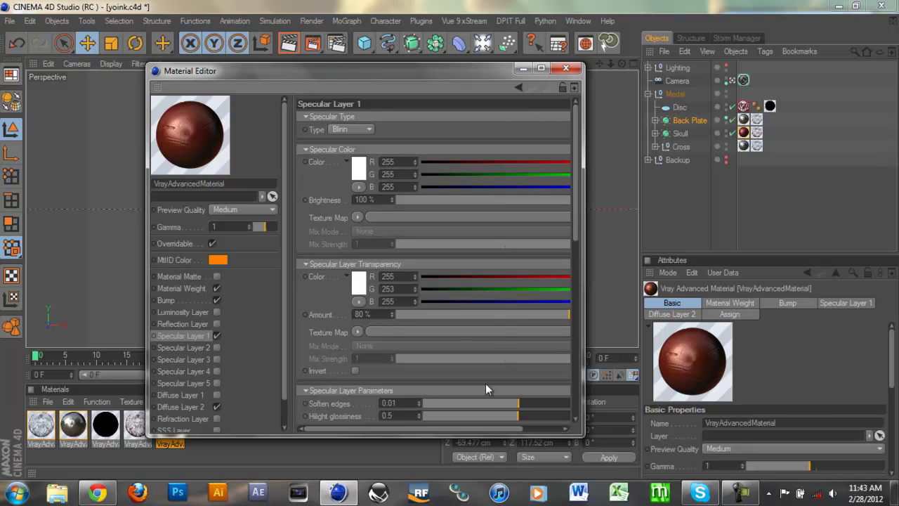
pyautogui.moveTo(503, 432); pyautogui.dragTo(466, 430)
pyautogui.moveTo(577, 220); pyautogui.dragTo(577, 289)
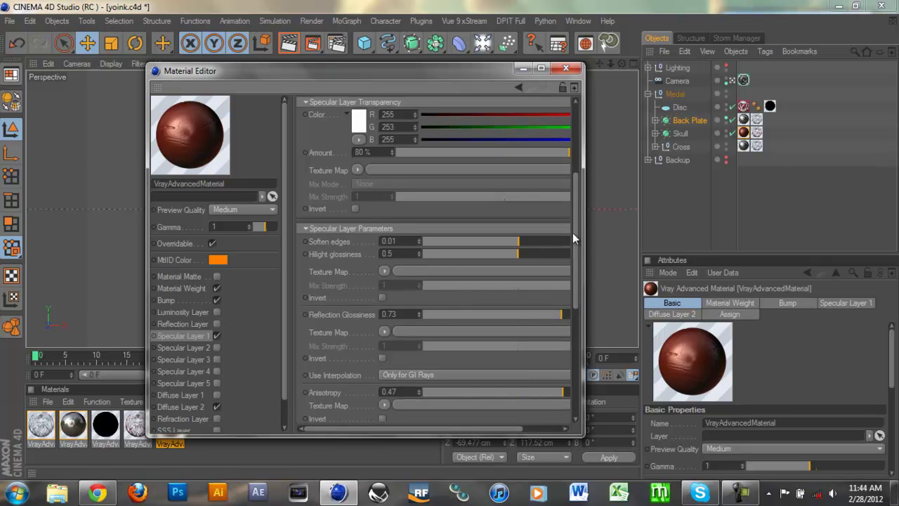
pyautogui.moveTo(573, 231); pyautogui.dragTo(577, 274)
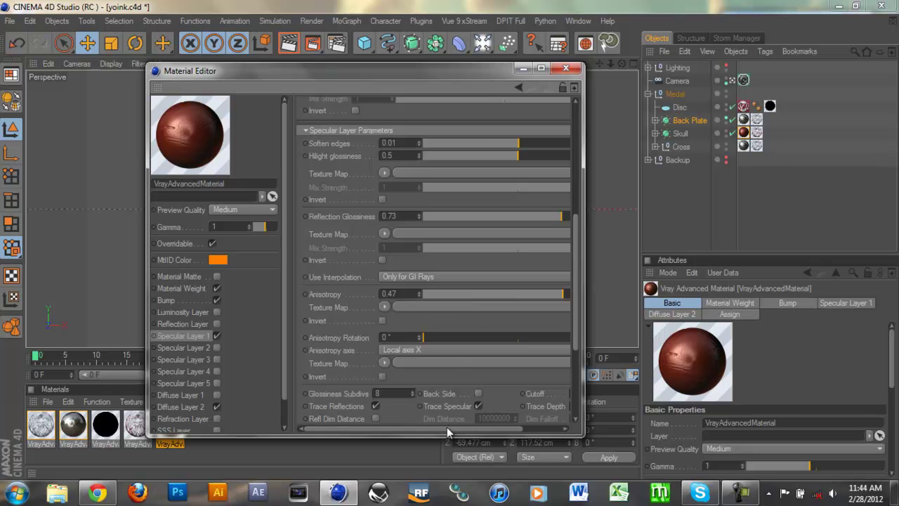
pyautogui.moveTo(446, 427); pyautogui.dragTo(512, 424)
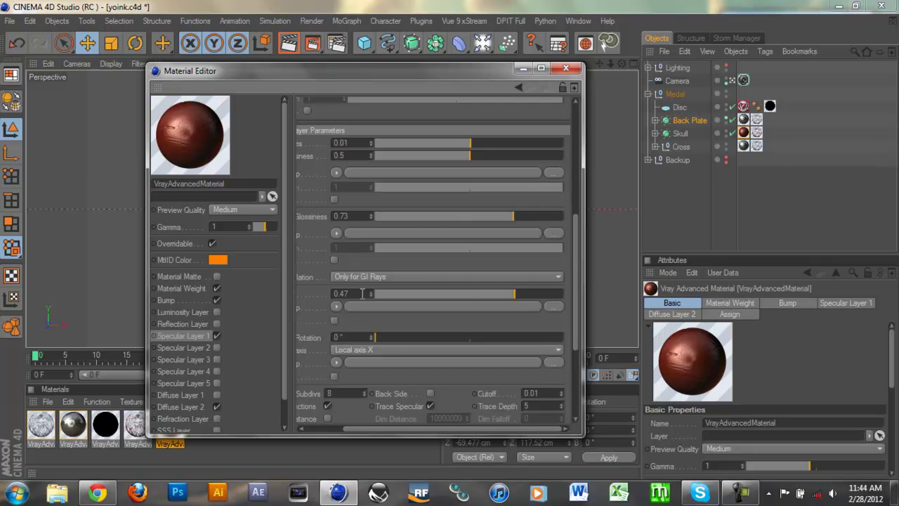
pyautogui.click(566, 68)
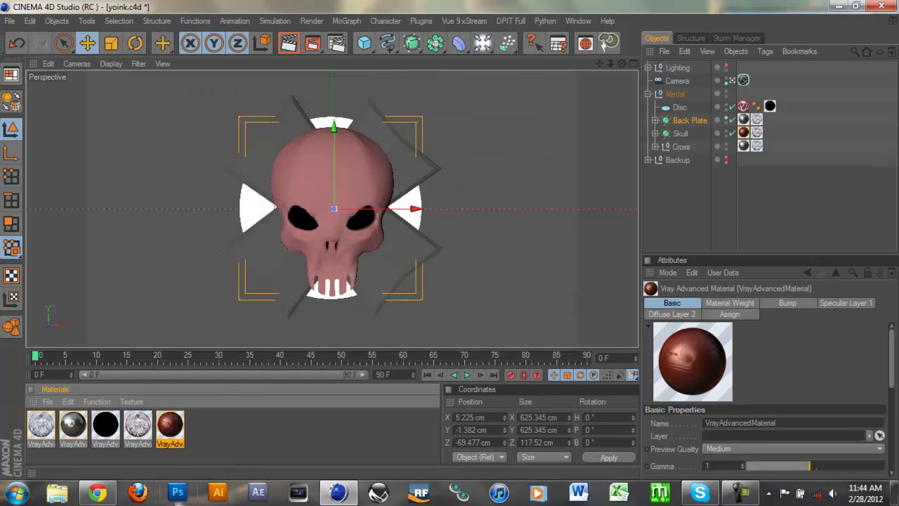
# Create a new Danel shader material and open it in the Material Editor.
pyautogui.click(48, 401)
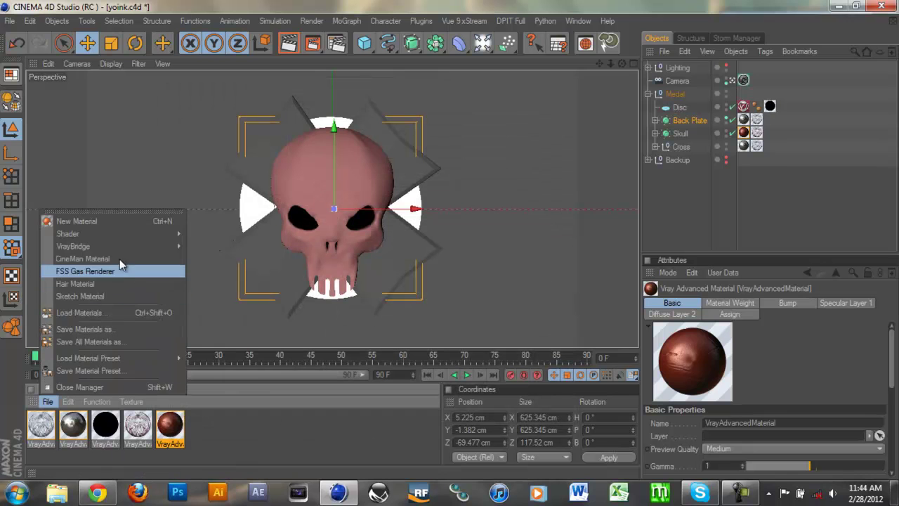
pyautogui.moveTo(118, 238)
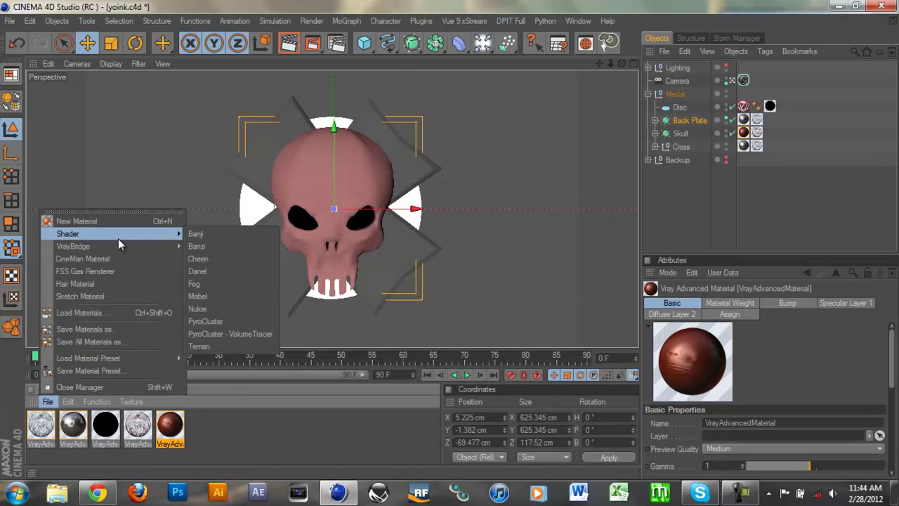
pyautogui.click(231, 271)
pyautogui.doubleClick(45, 430)
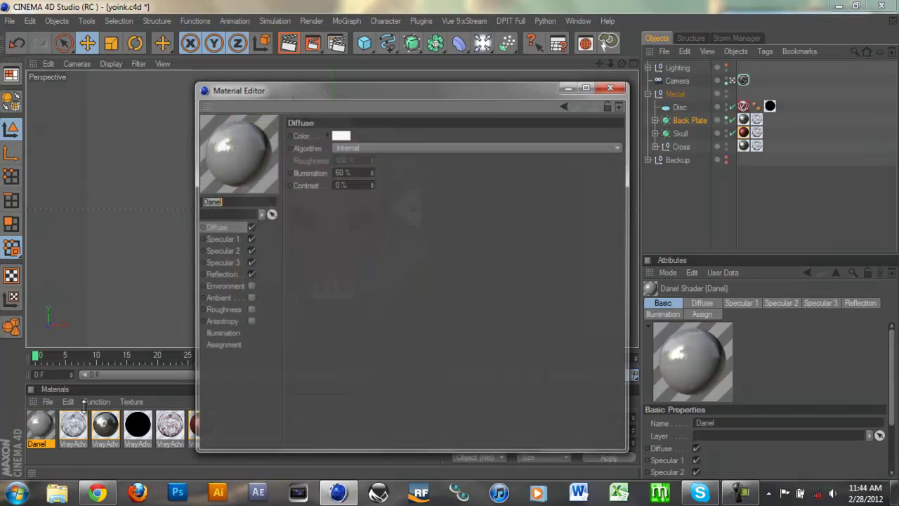
# Examine the Danel material's Specular 2 and Specular 1 settings.
pyautogui.click(223, 262)
pyautogui.click(239, 253)
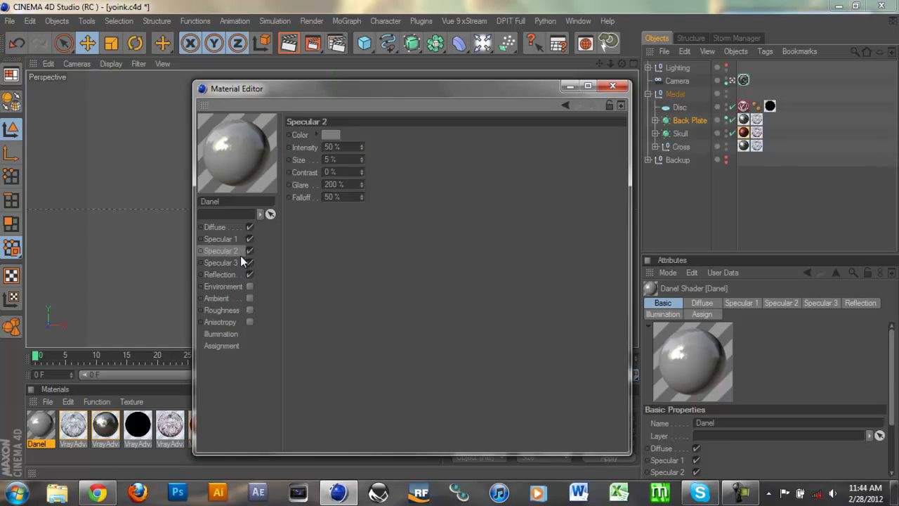
pyautogui.click(229, 239)
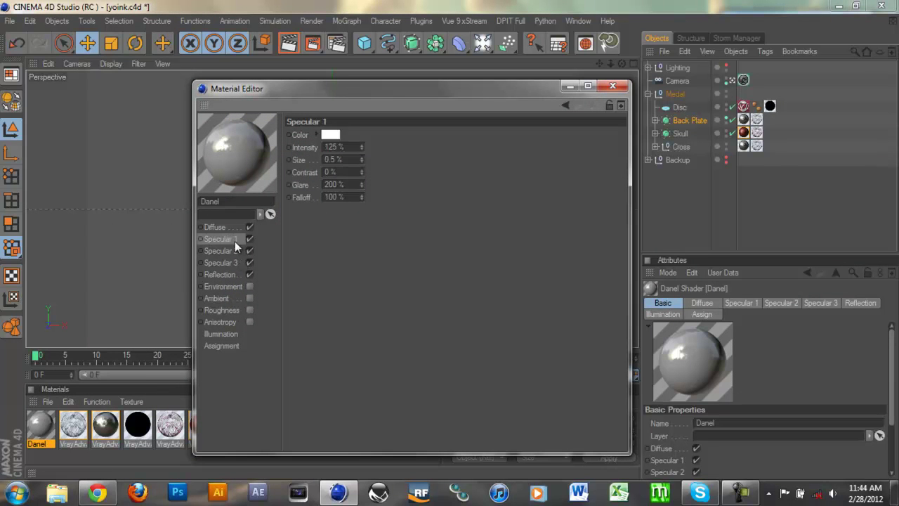
# Enable Anisotropy on the Danel material to preview its effect, and delete the Danel material from the scene.
pyautogui.click(231, 323)
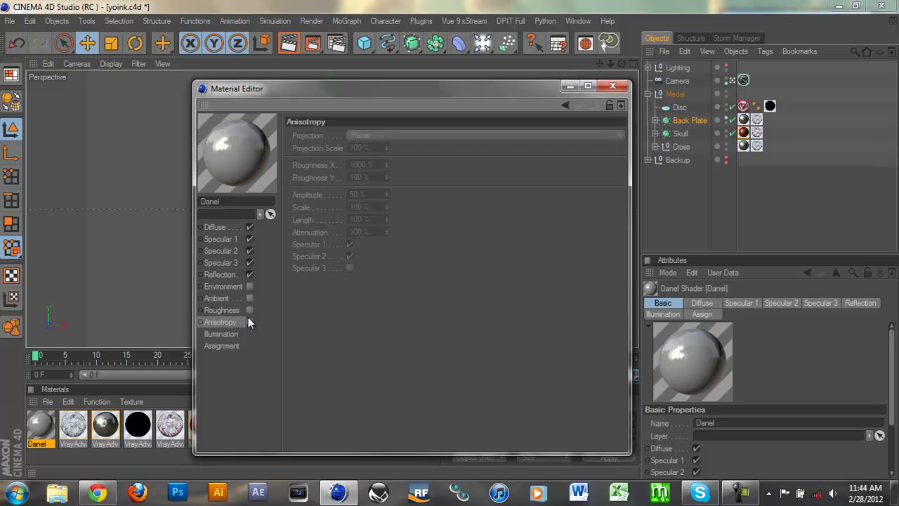
pyautogui.click(250, 321)
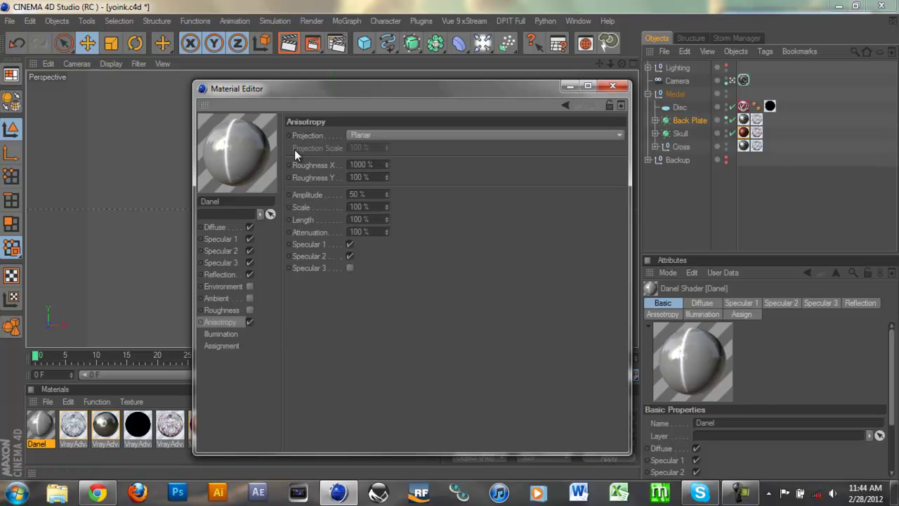
pyautogui.click(618, 86)
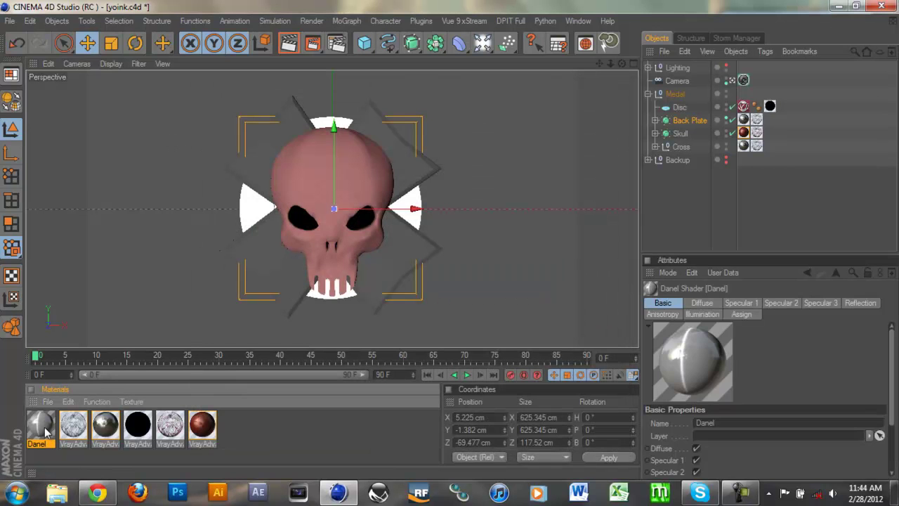
pyautogui.press('Delete')
# Examine the red material's Bump settings and browse the DU & IGM Texture Pack folder without replacing the texture map.
pyautogui.doubleClick(179, 425)
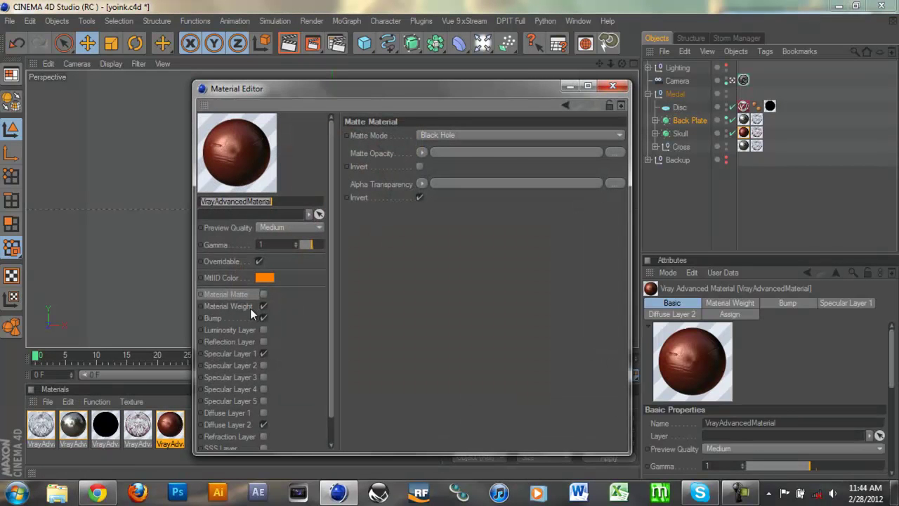
pyautogui.click(242, 320)
pyautogui.click(408, 150)
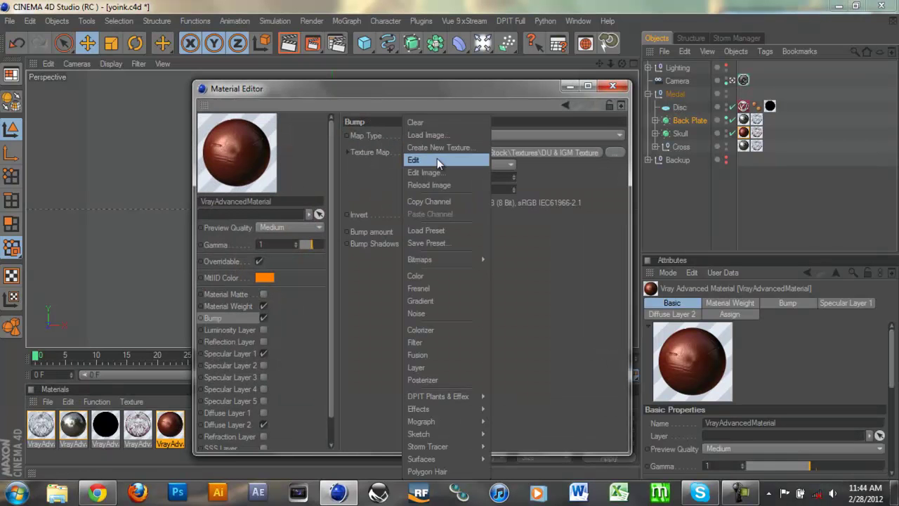
pyautogui.click(438, 137)
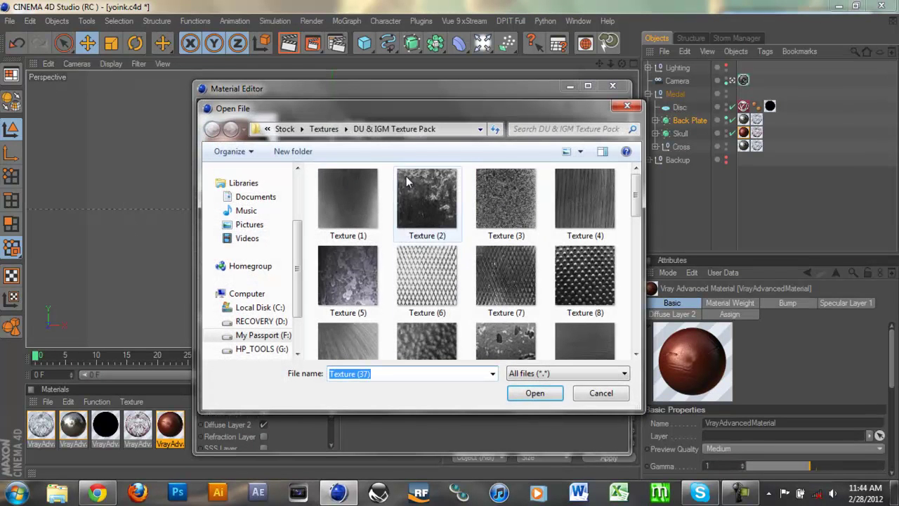
pyautogui.moveTo(634, 189); pyautogui.dragTo(650, 338)
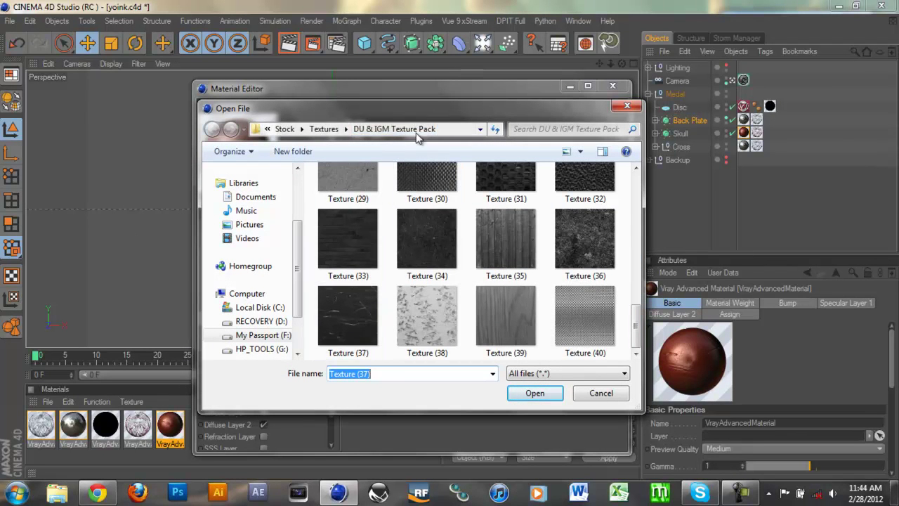
pyautogui.click(593, 392)
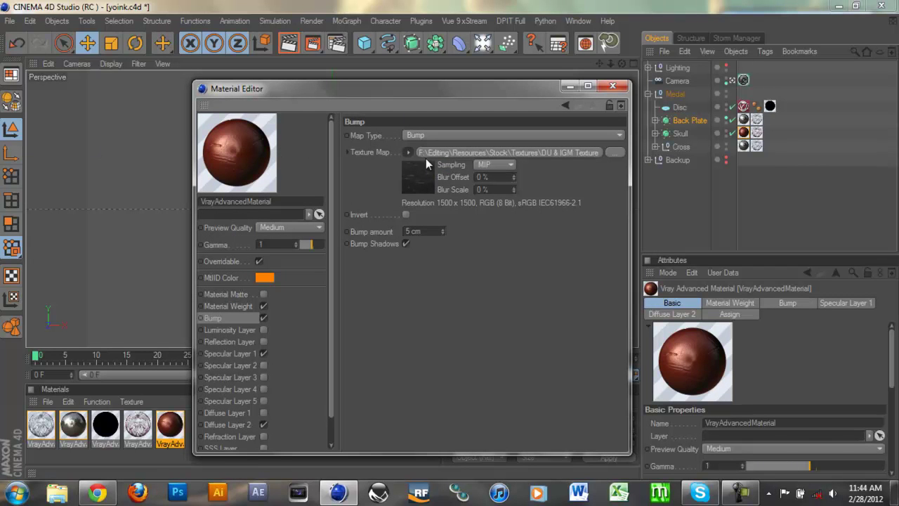
# View the bump image's shader properties and the projection settings of the Skull's red material tag.
pyautogui.click(431, 180)
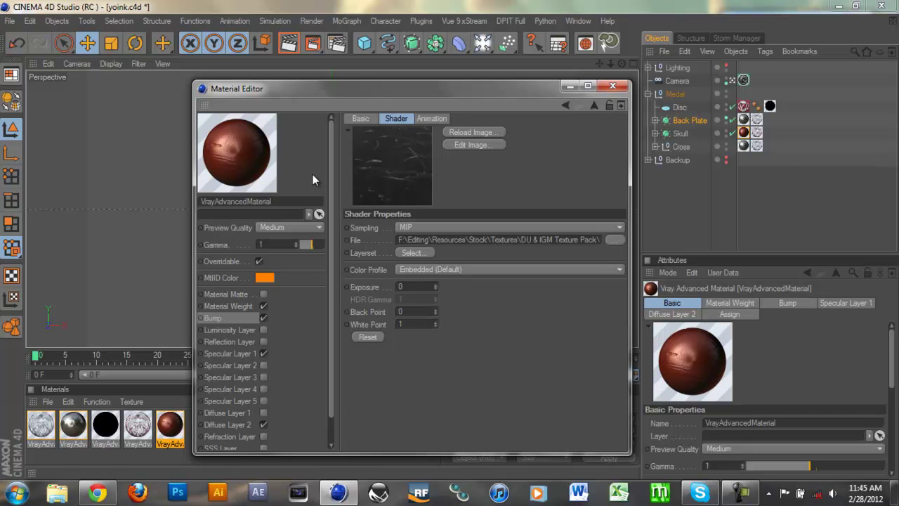
pyautogui.click(612, 85)
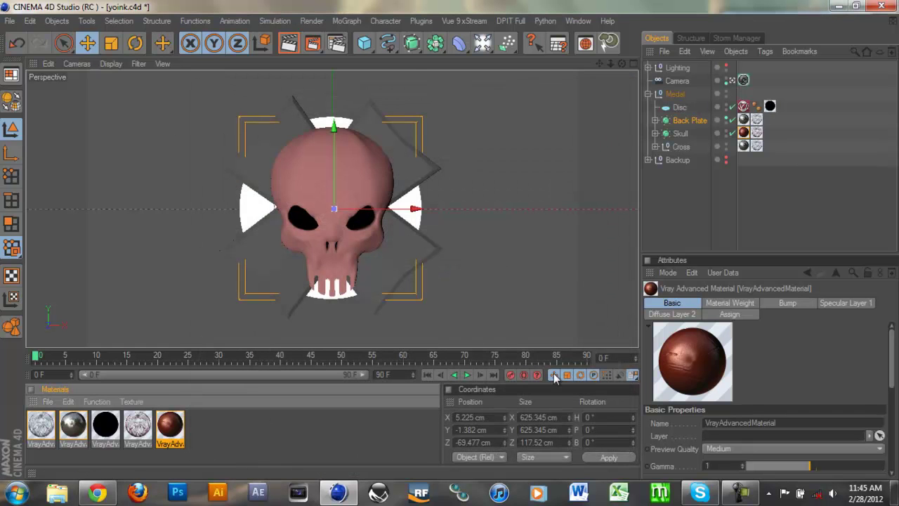
pyautogui.click(679, 134)
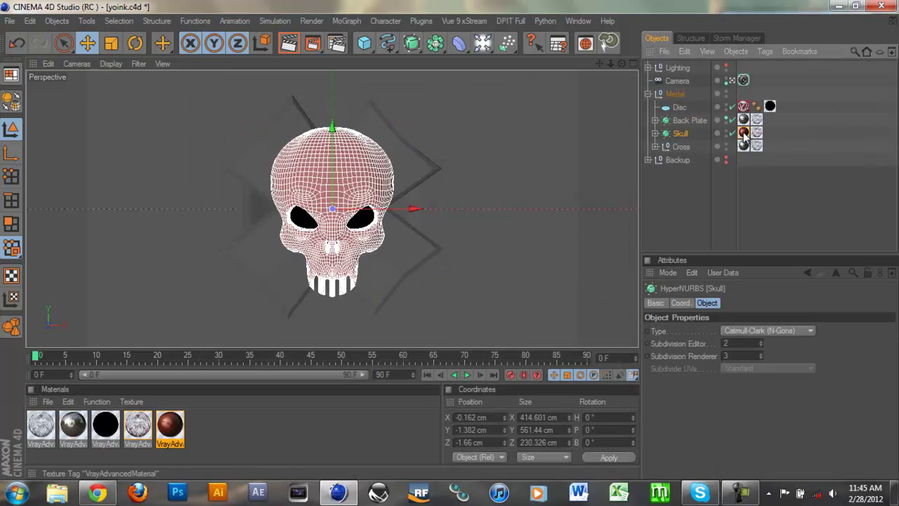
pyautogui.click(743, 145)
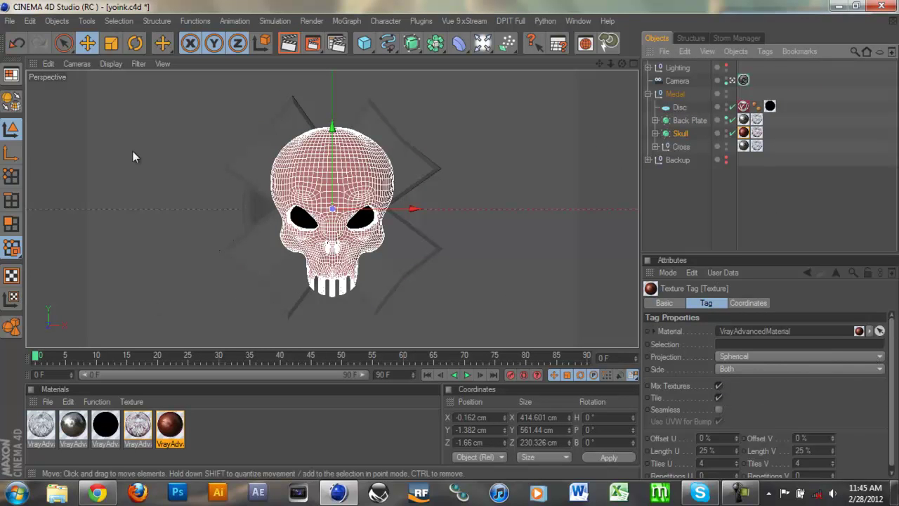
# Examine the diffuse color in Diffuse Layer 1 of VrayAdvancedMaterial.1, leaving the color unchanged.
pyautogui.doubleClick(138, 425)
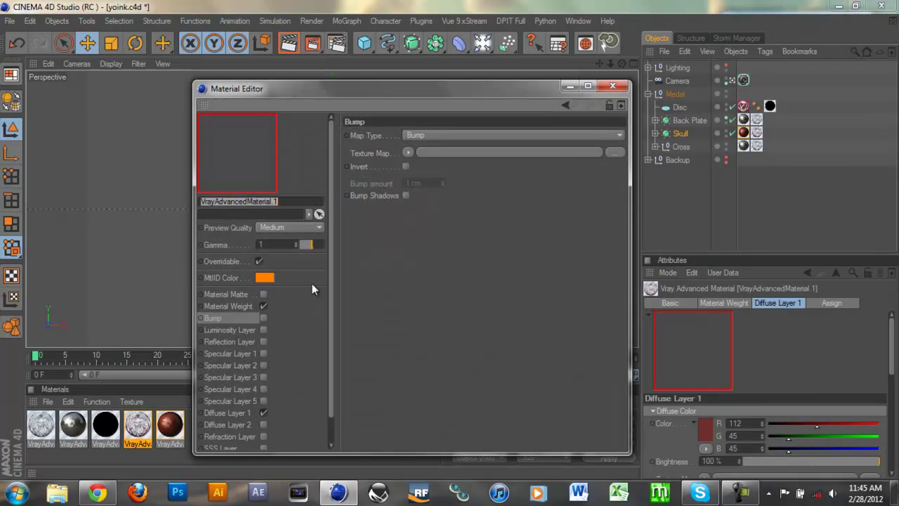
pyautogui.click(228, 413)
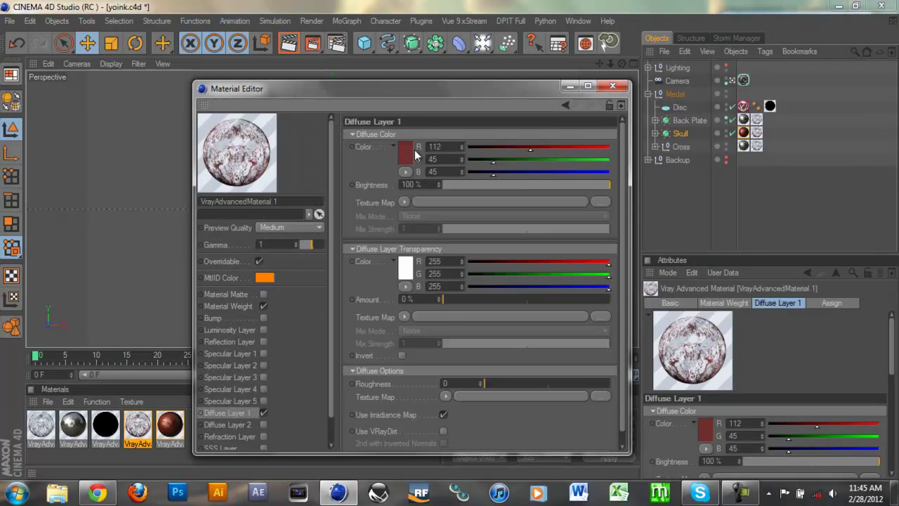
pyautogui.click(406, 152)
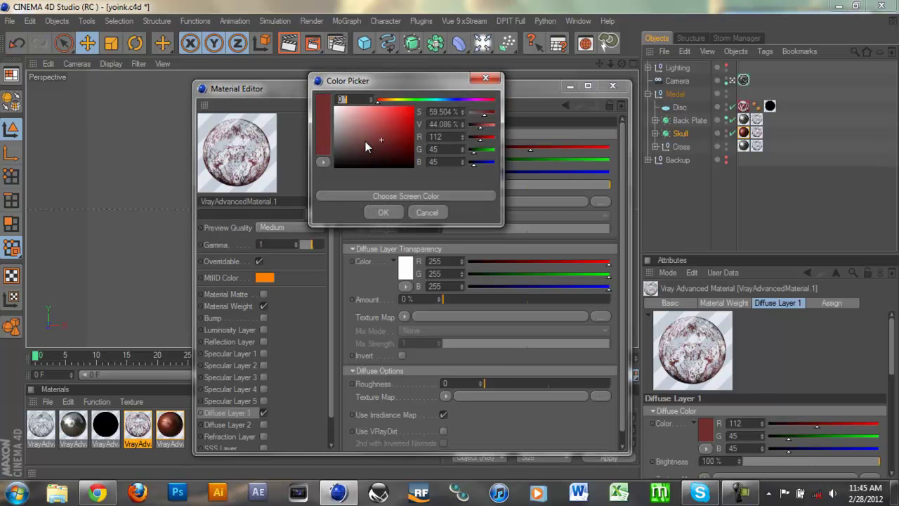
pyautogui.click(427, 212)
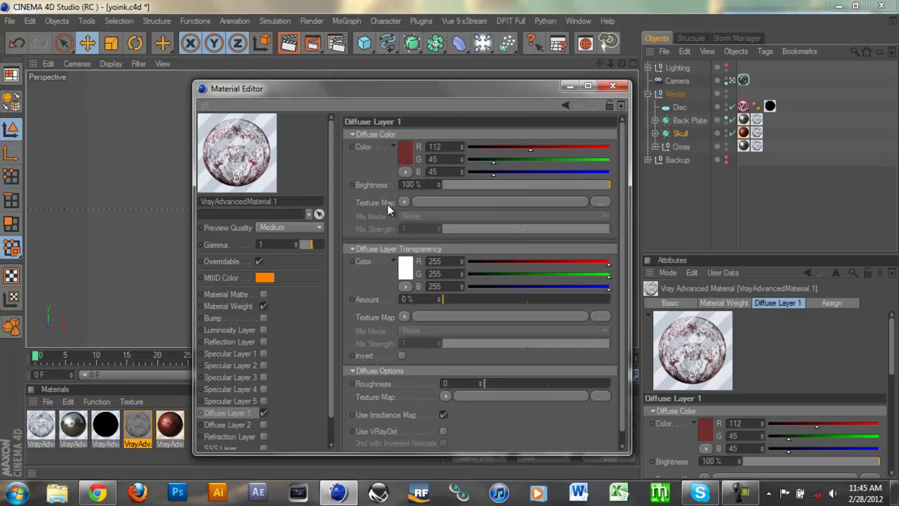
# Examine the Material Weight color map of VrayAdvancedMaterial.1 and its source image TEXTURE (7) in the Mega GFX Pack folder.
pyautogui.click(239, 306)
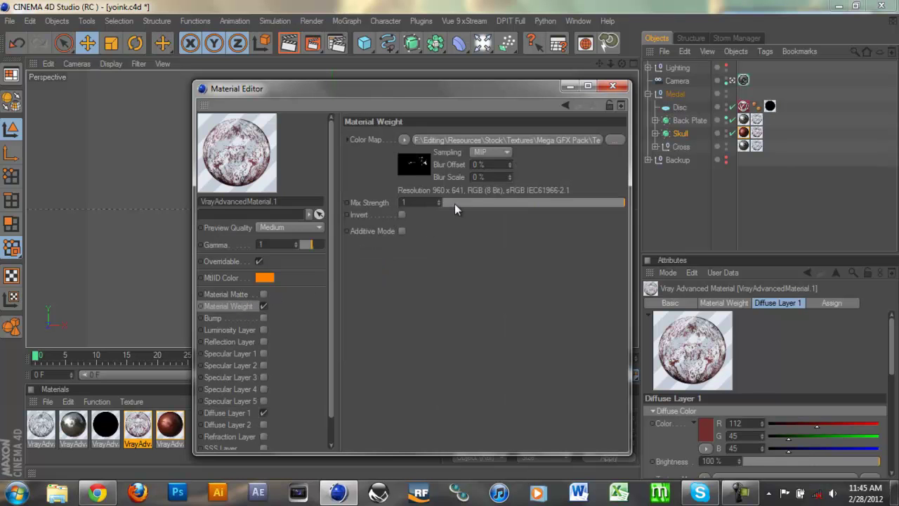
pyautogui.click(413, 158)
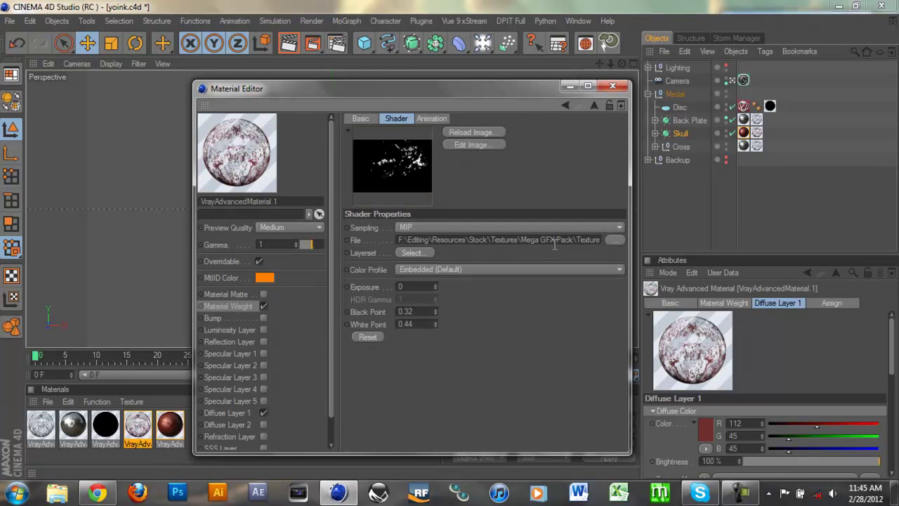
pyautogui.click(614, 240)
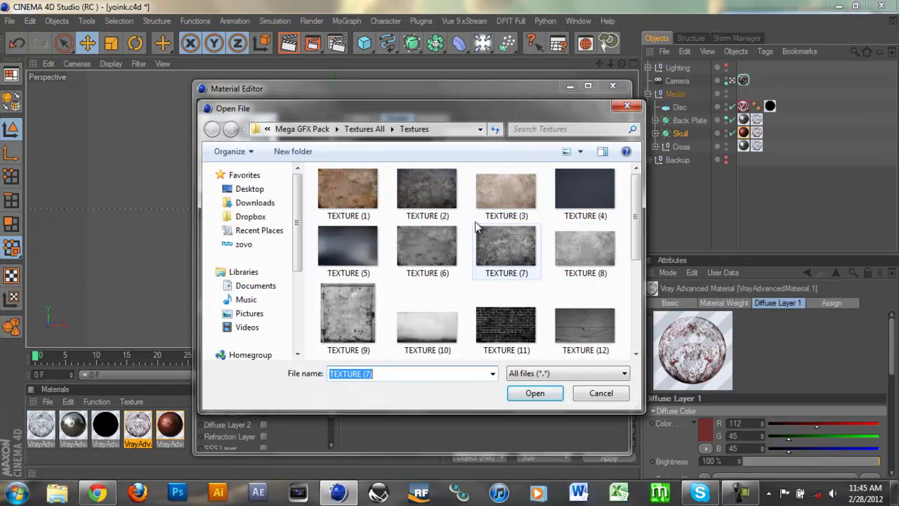
pyautogui.click(524, 240)
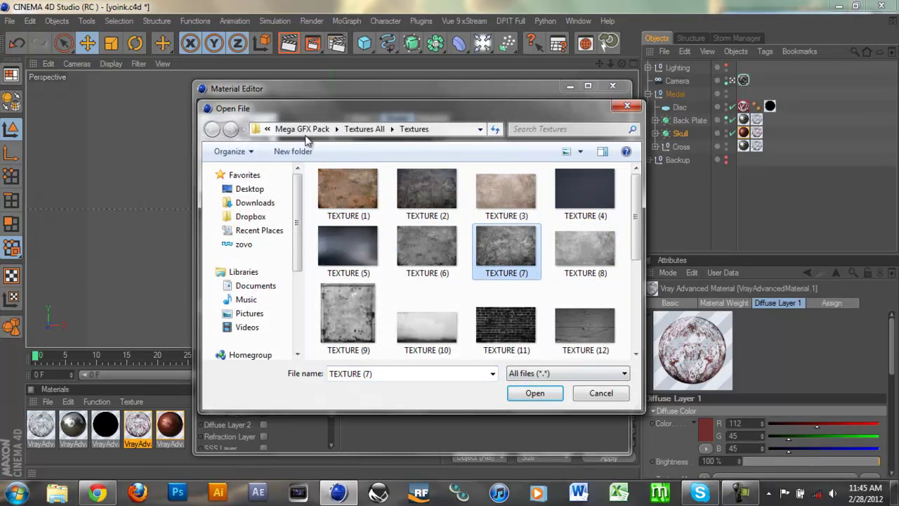
pyautogui.click(601, 392)
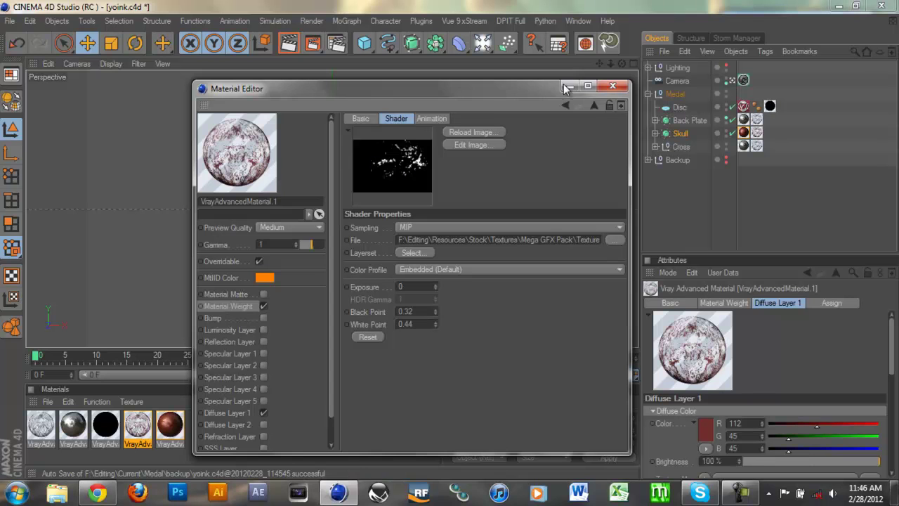
pyautogui.click(612, 86)
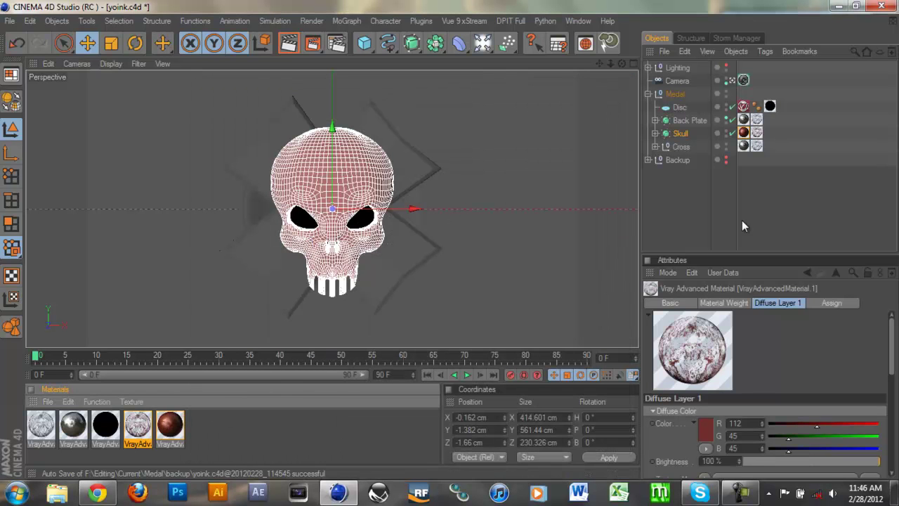
# Compare the projection, tiling and seamless settings of the Skull's two texture tags.
pyautogui.click(757, 132)
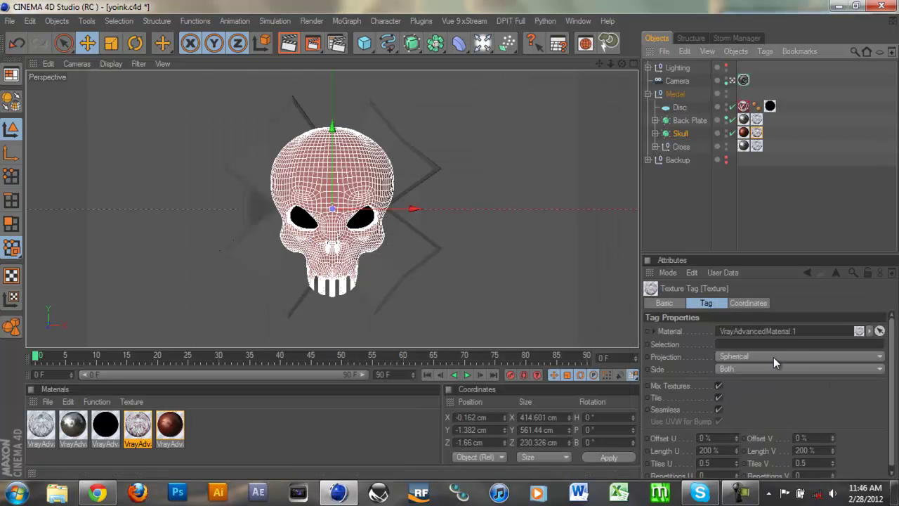
pyautogui.moveTo(892, 361); pyautogui.dragTo(893, 366)
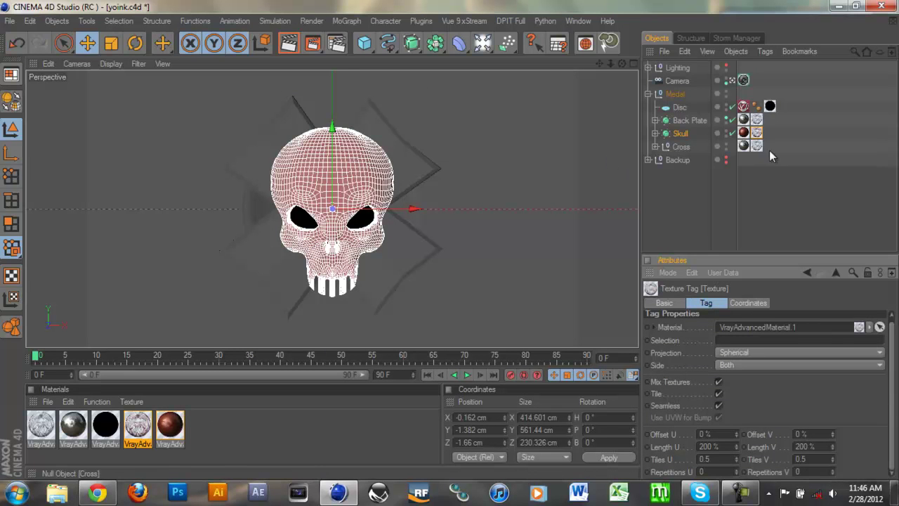
pyautogui.click(757, 134)
pyautogui.click(746, 133)
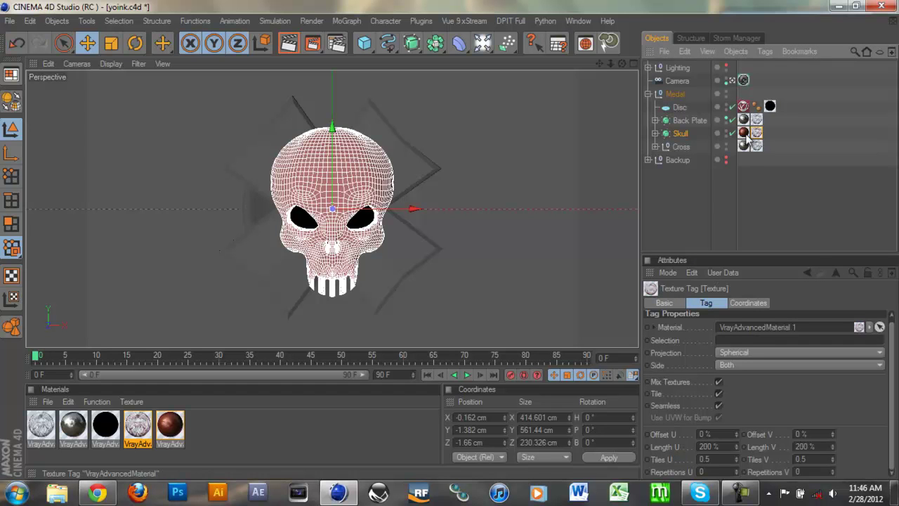
pyautogui.click(751, 352)
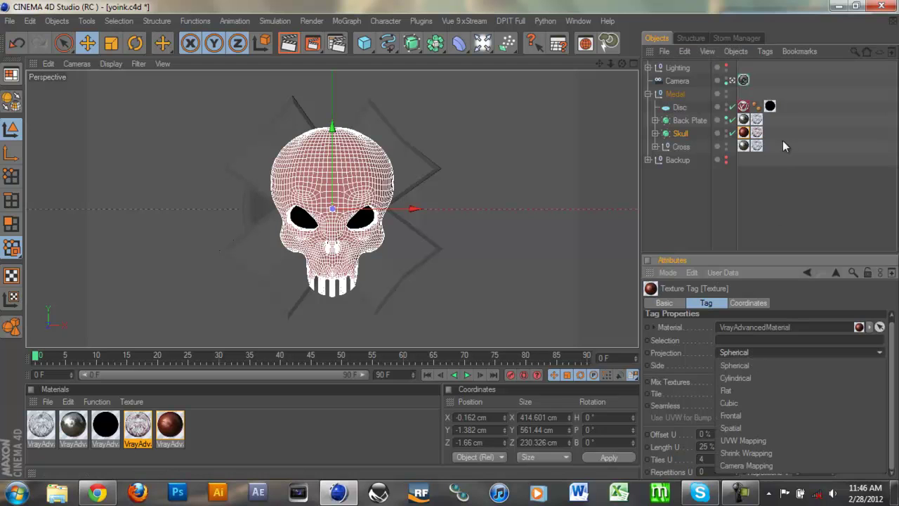
pyautogui.click(758, 134)
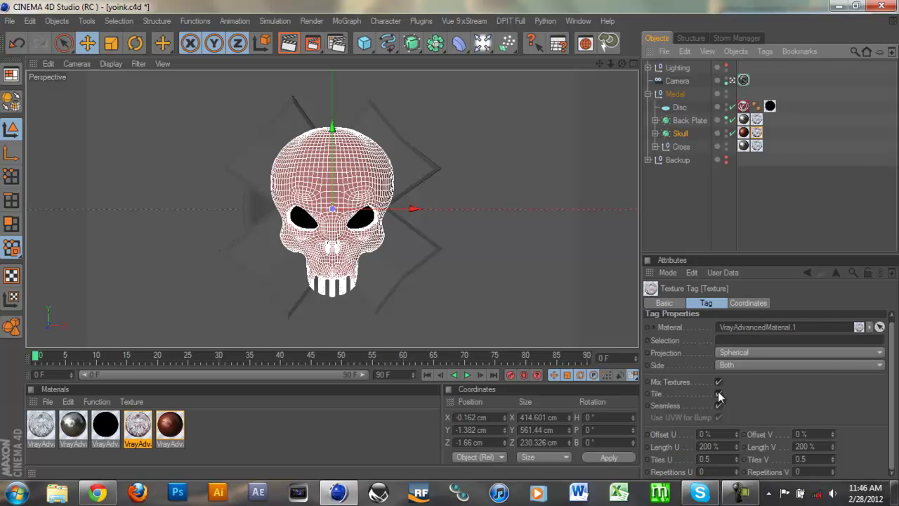
pyautogui.click(744, 133)
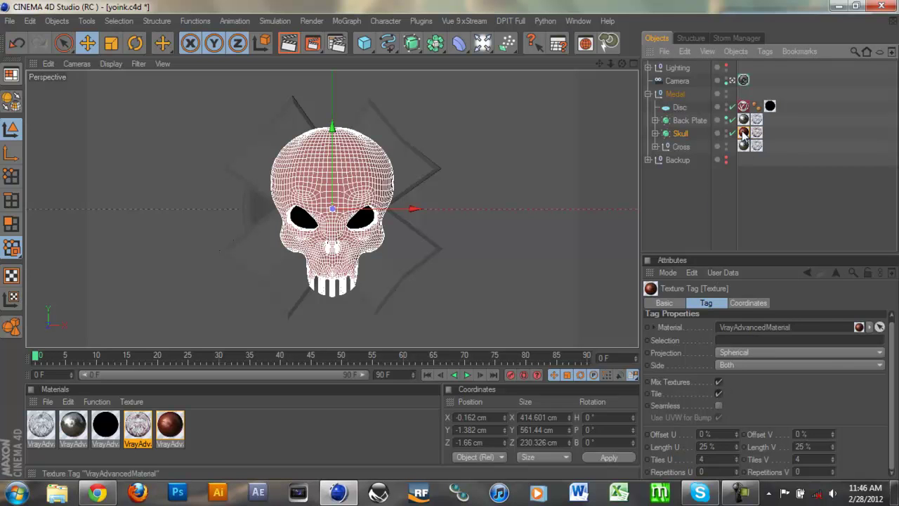
pyautogui.click(758, 133)
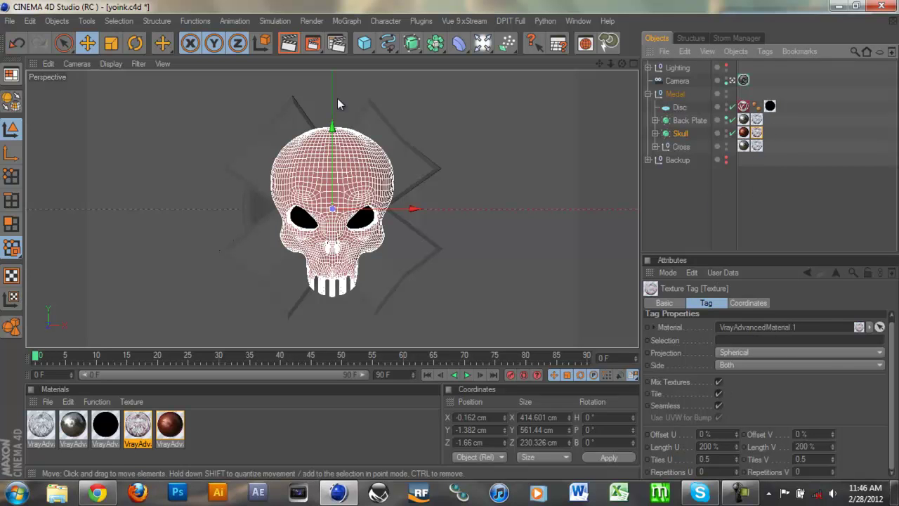
# Render the medal in the viewport and briefly view VrayAdvancedMaterial.1 in the Material Editor.
pyautogui.click(288, 44)
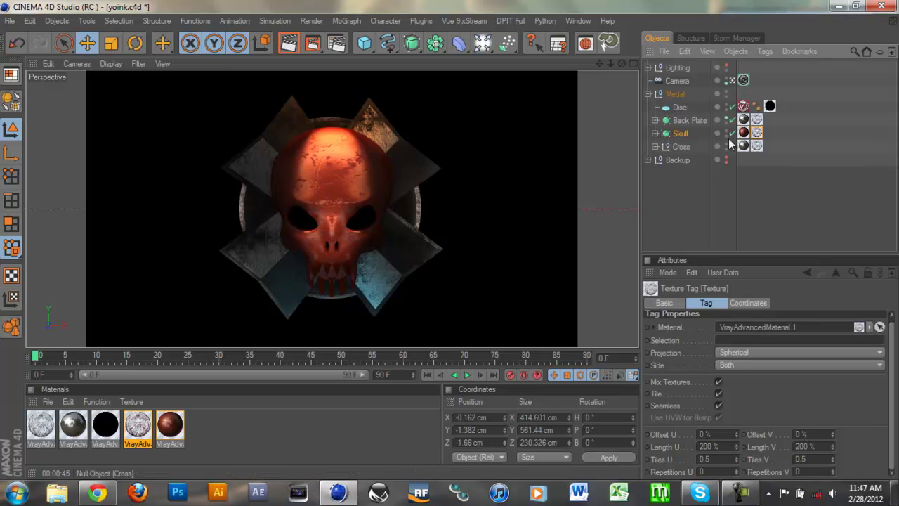
pyautogui.doubleClick(136, 427)
pyautogui.click(609, 89)
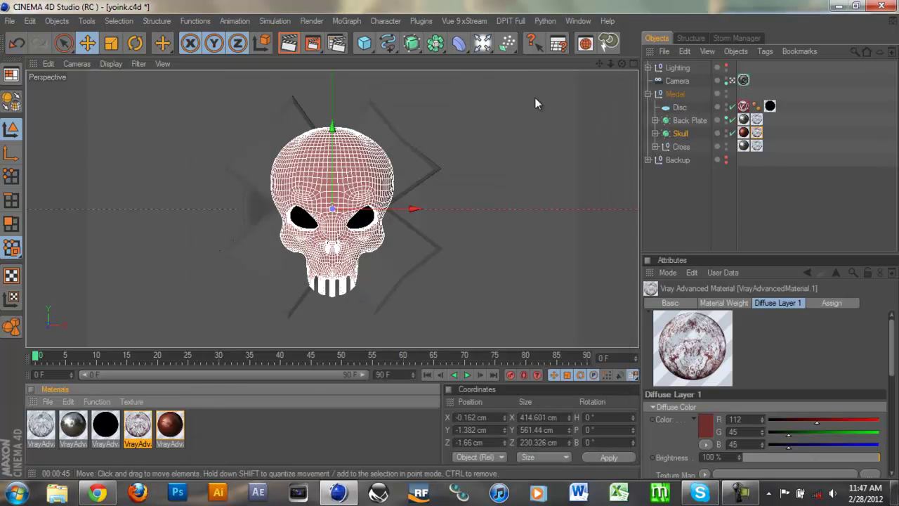
# Hide the Skull object in the viewport and select the black Disc behind it.
pyautogui.click(717, 131)
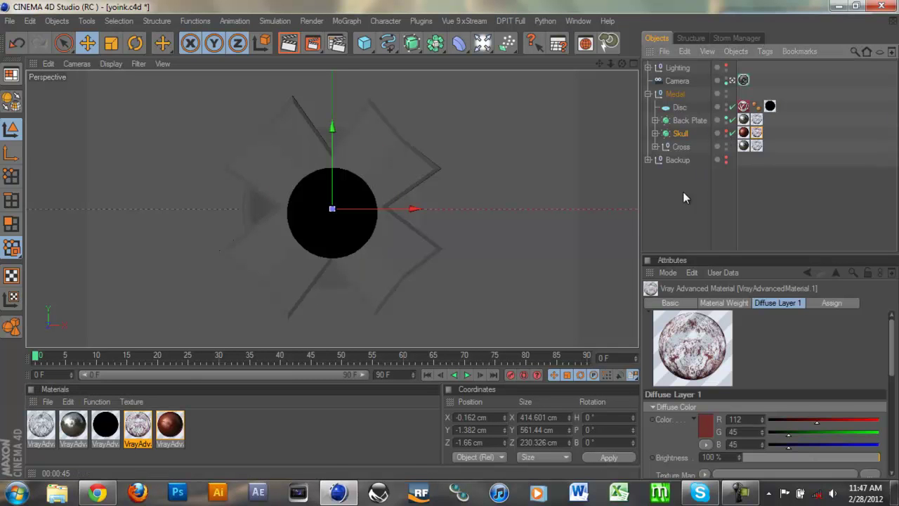
pyautogui.click(679, 108)
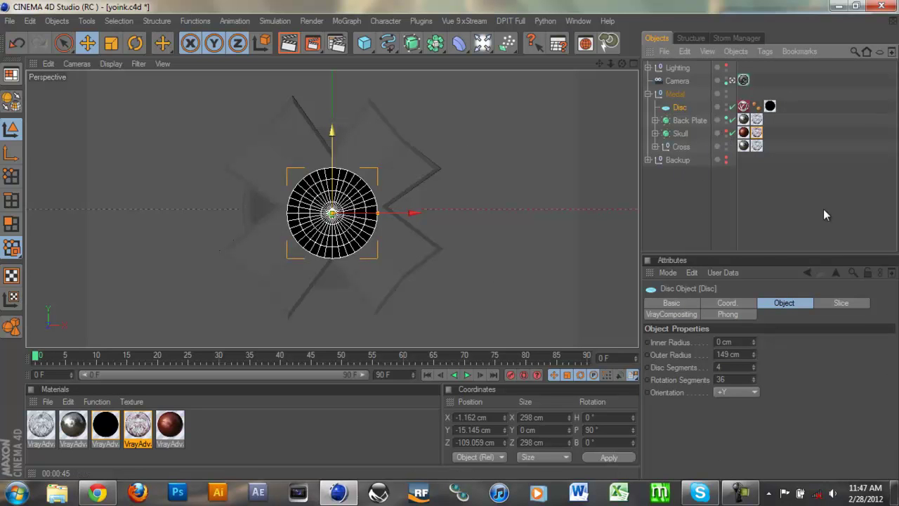
# Inspect the Disc's texture tag and the Surface Properties of its VrayCompositing tag.
pyautogui.click(770, 107)
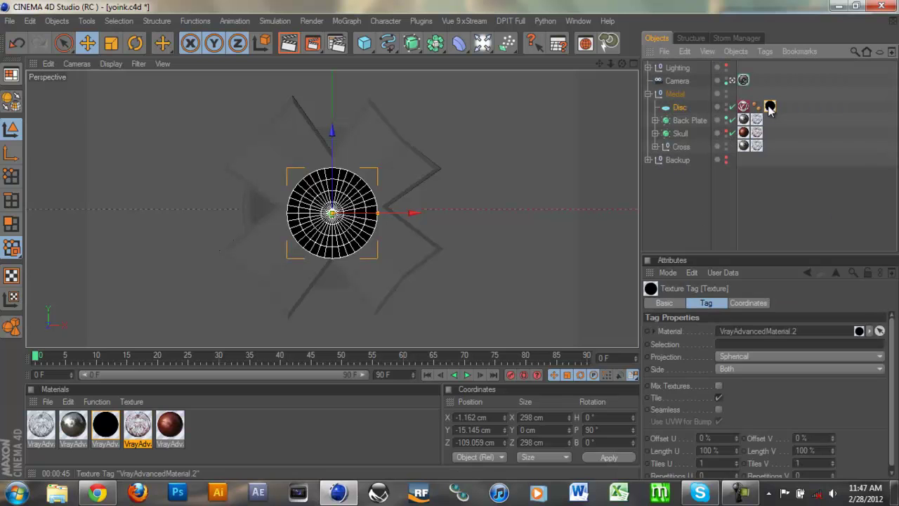
pyautogui.click(743, 106)
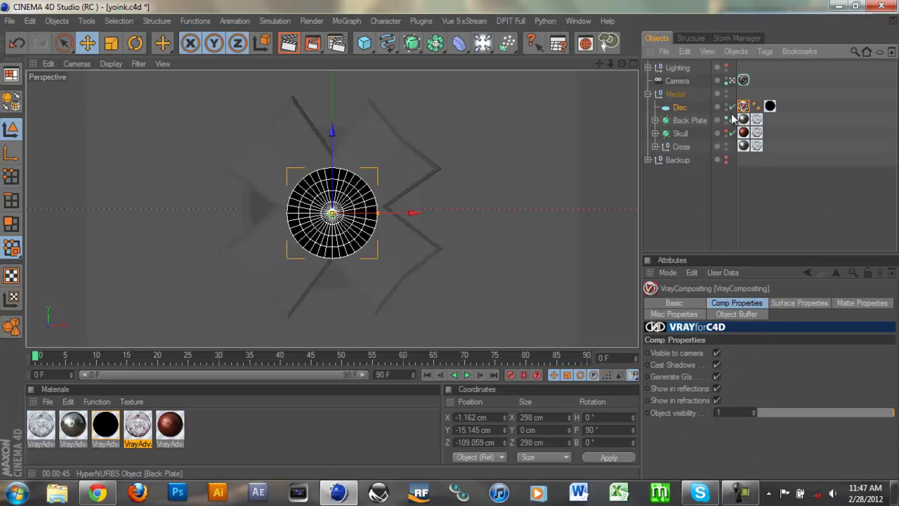
pyautogui.click(800, 303)
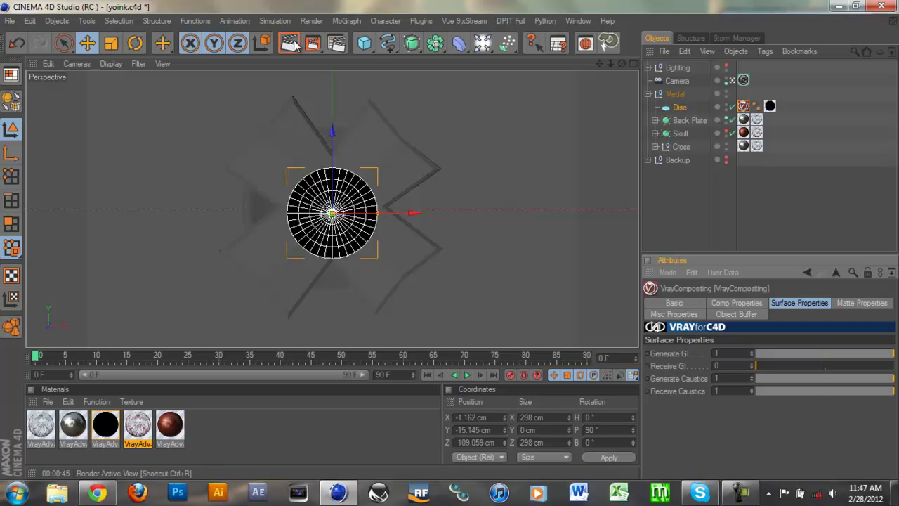
# Set the VrayBridge indirect illumination preset to 04_IR-LC_medium and render the active view.
pyautogui.click(322, 22)
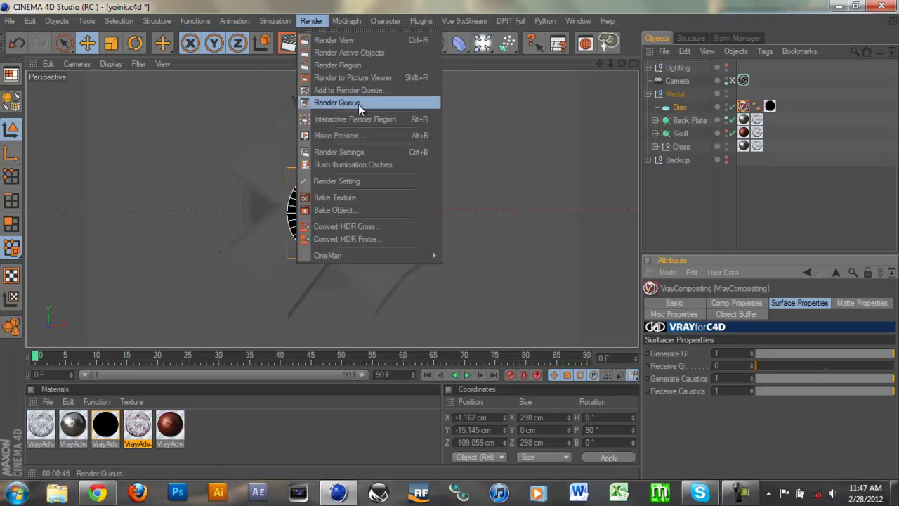
pyautogui.click(364, 145)
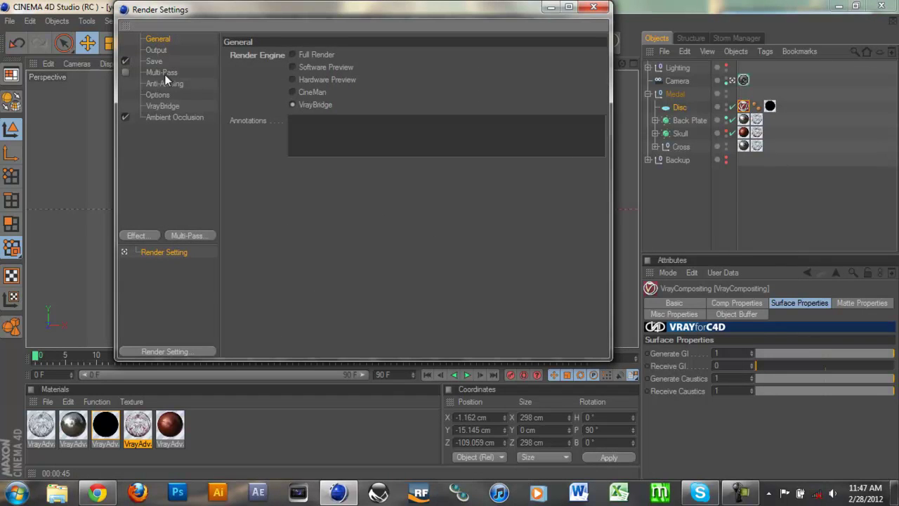
pyautogui.click(162, 106)
pyautogui.click(507, 56)
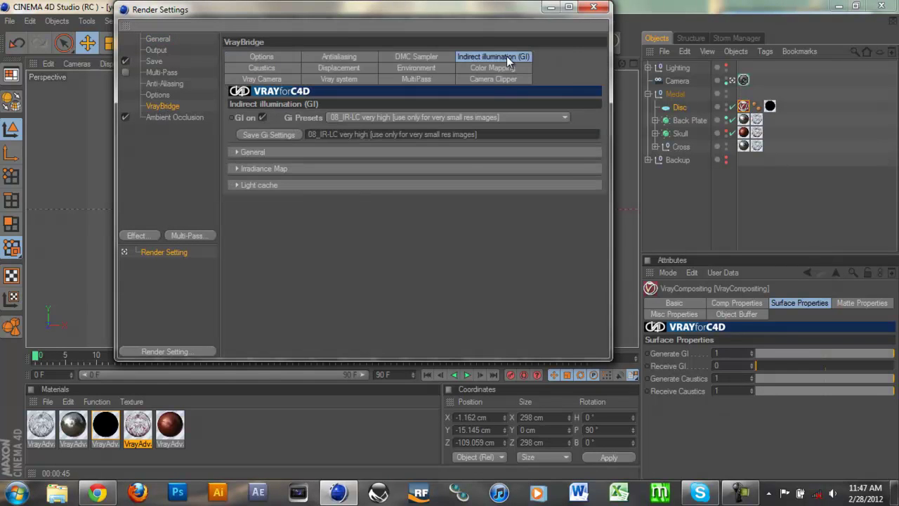
pyautogui.click(474, 113)
pyautogui.click(465, 115)
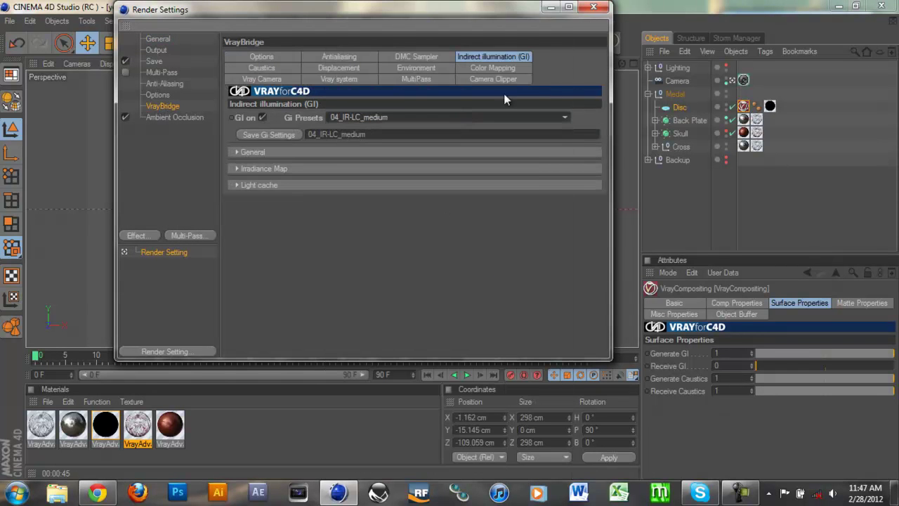
pyautogui.click(594, 7)
pyautogui.click(289, 44)
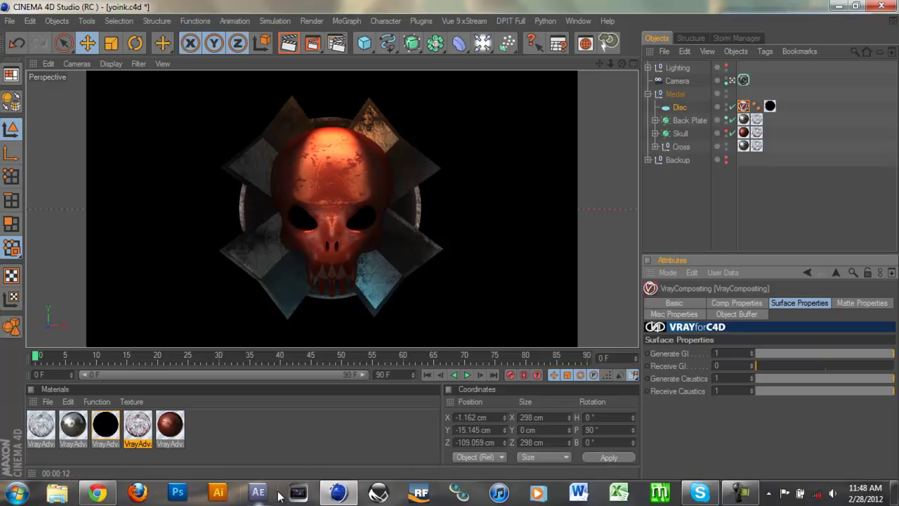
# Clear the render preview, briefly toggle the Skull's visibility, and hide the Disc in the viewport.
pyautogui.click(302, 447)
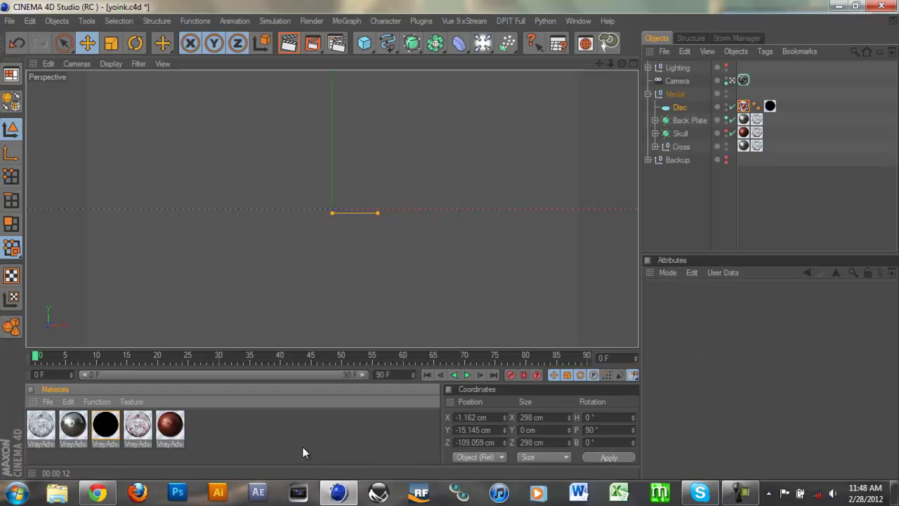
pyautogui.click(726, 134)
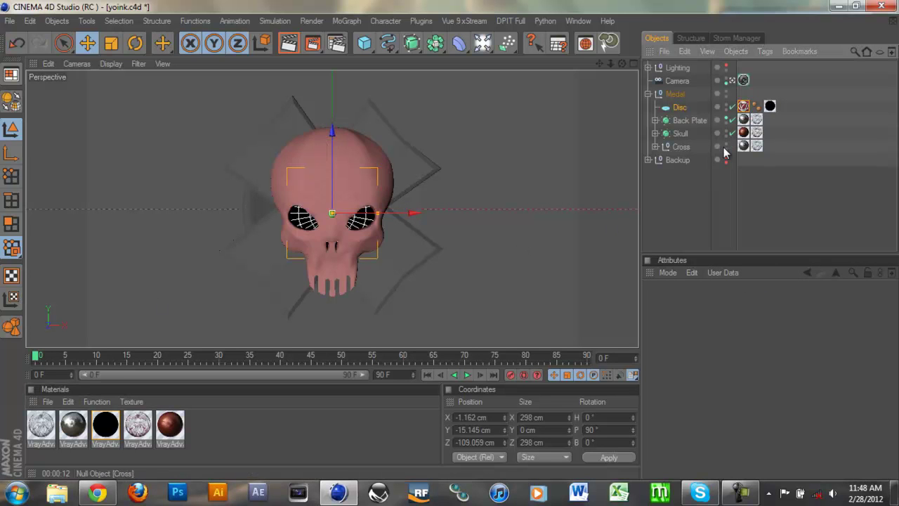
pyautogui.click(726, 134)
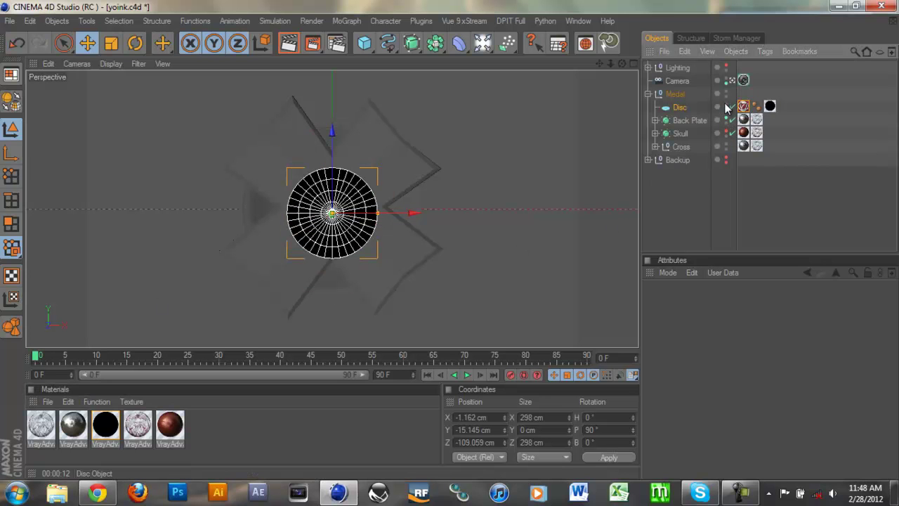
pyautogui.click(727, 107)
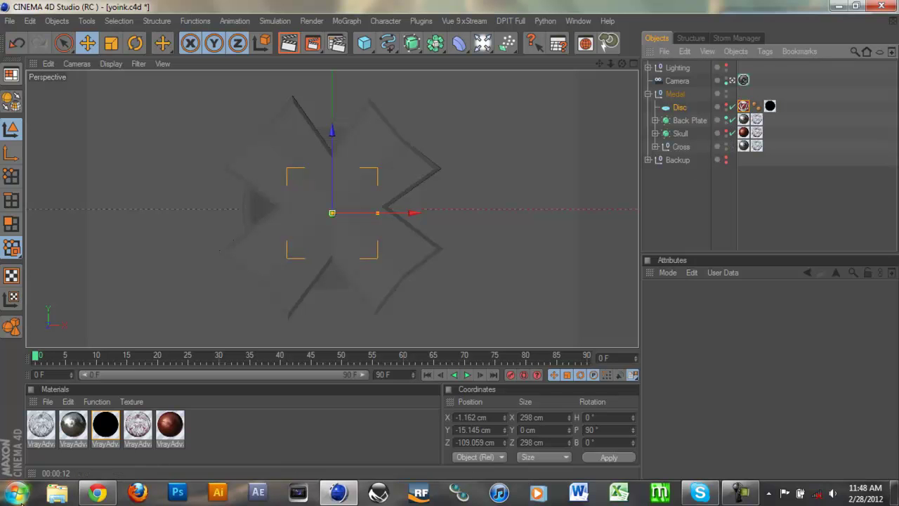
# Examine the Material Weight, Diffuse Layer 1 and Specular Layer 1 settings of the metallic VrayAdvancedMaterial.3.
pyautogui.doubleClick(83, 422)
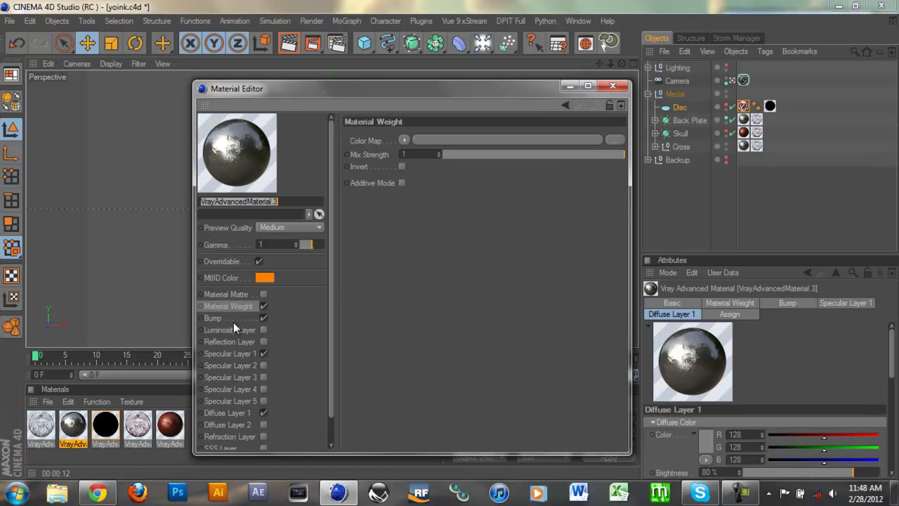
pyautogui.click(243, 415)
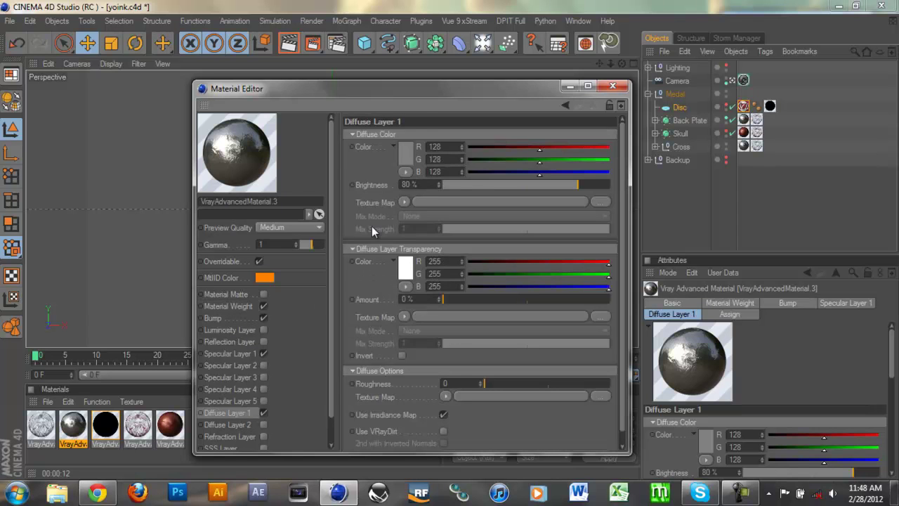
pyautogui.click(228, 306)
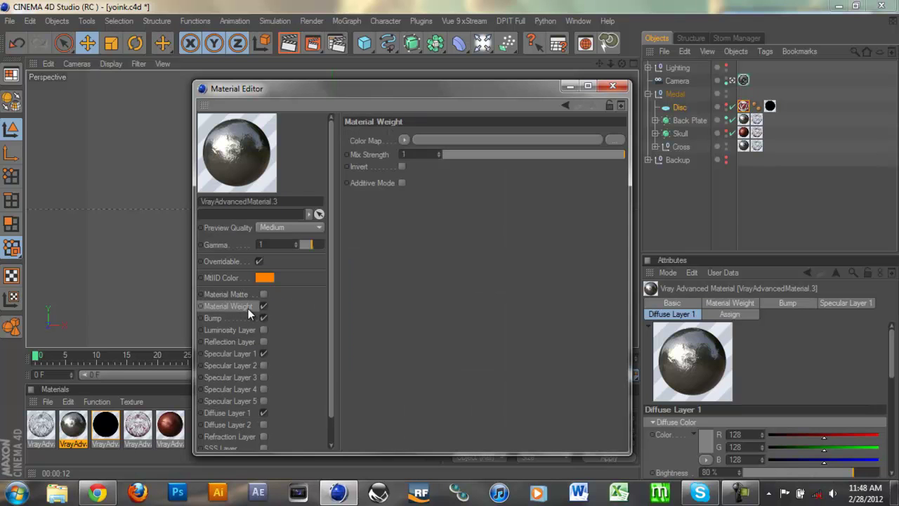
pyautogui.click(234, 413)
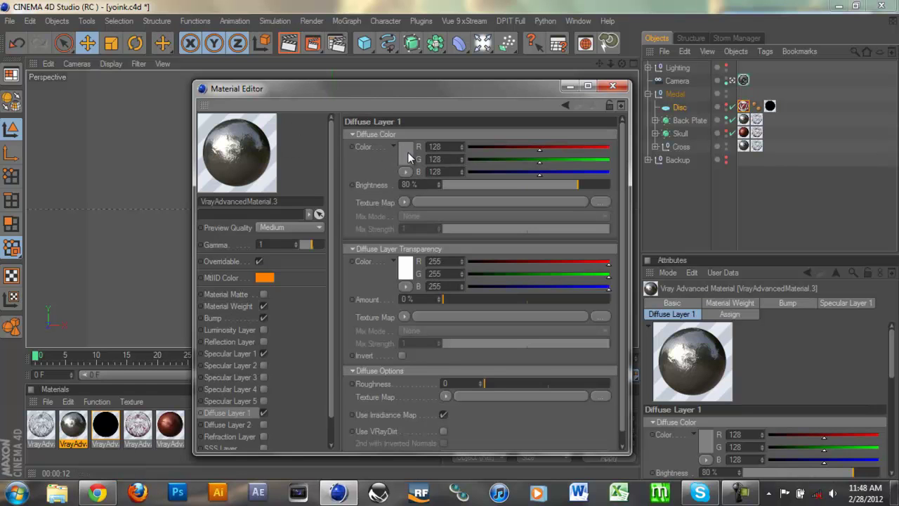
pyautogui.click(245, 353)
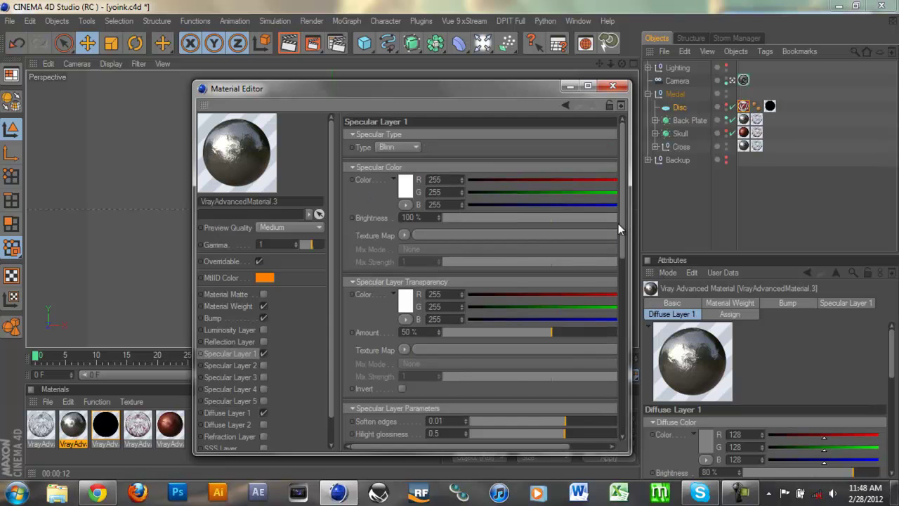
pyautogui.moveTo(624, 226); pyautogui.dragTo(620, 359)
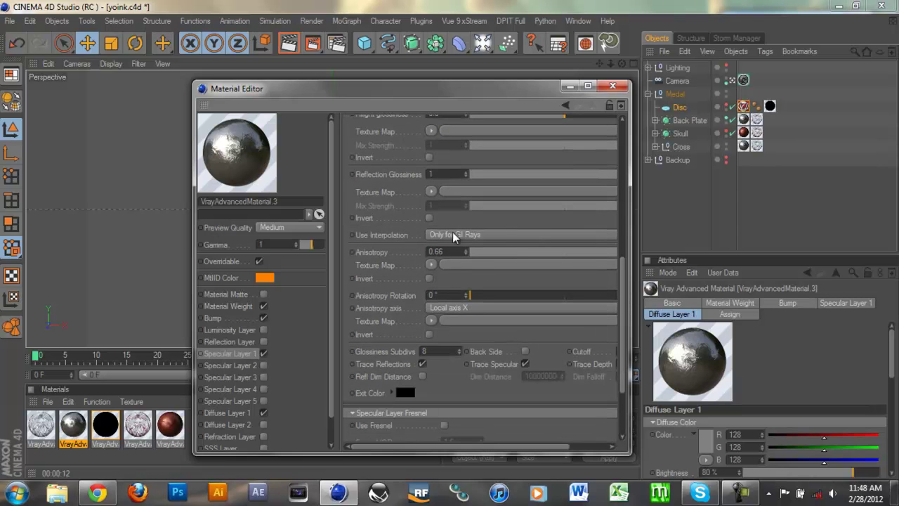
pyautogui.scroll(-3, 623, 337)
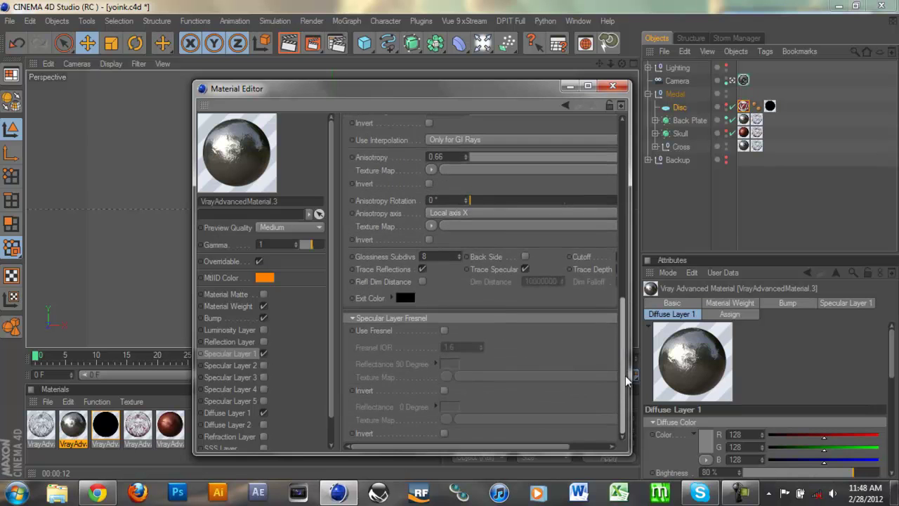
pyautogui.scroll(3, 622, 337)
# Examine the Bump channel of VrayAdvancedMaterial.3 and the texture image it uses.
pyautogui.click(235, 320)
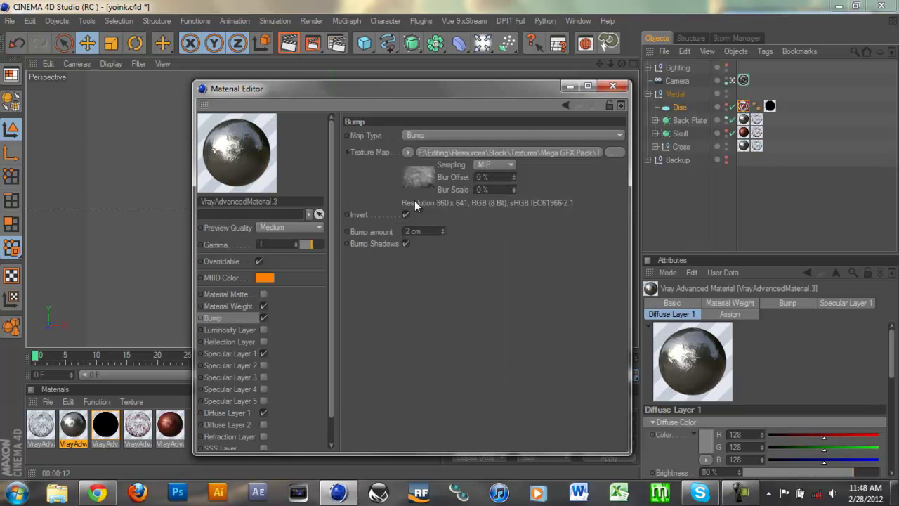
pyautogui.click(418, 179)
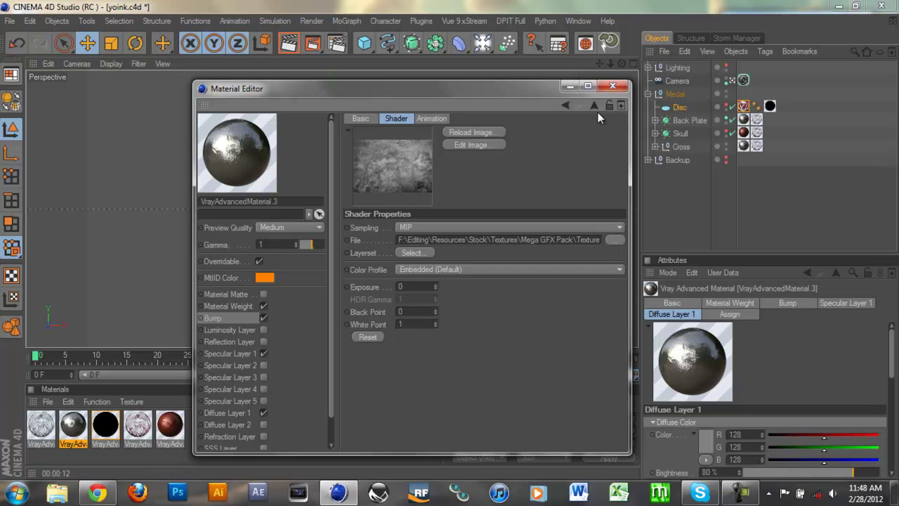
pyautogui.click(613, 85)
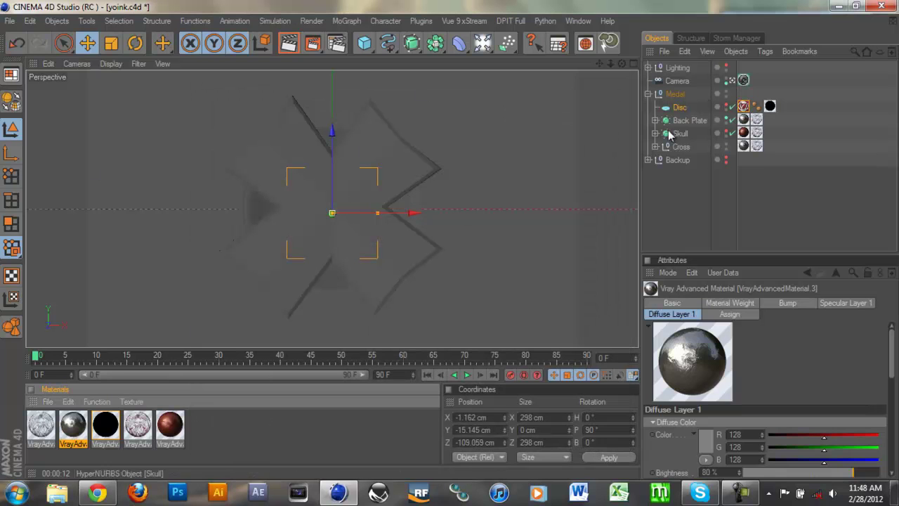
# Compare the projection and tiling settings of the Cross's two texture tags.
pyautogui.click(745, 144)
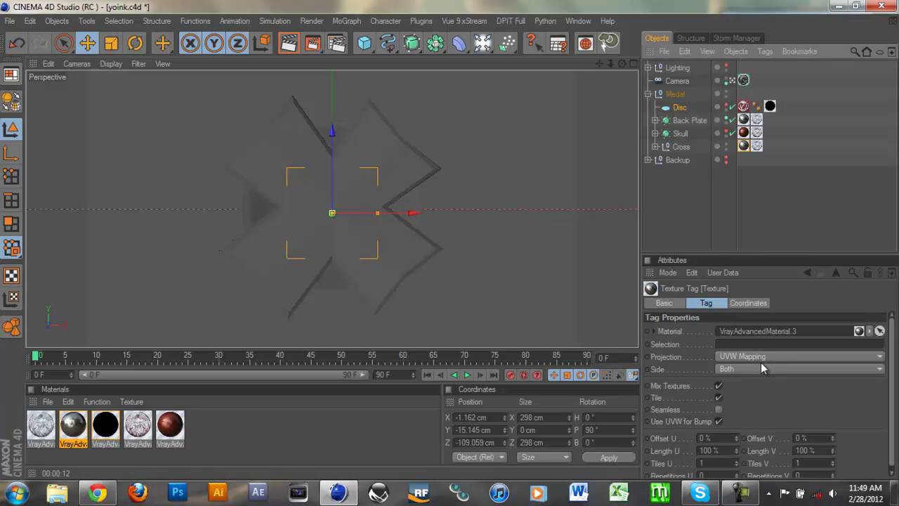
pyautogui.click(757, 150)
pyautogui.click(745, 148)
# Compare VrayAdvancedMaterial.4 with VrayAdvancedMaterial.1 in the Material Editor.
pyautogui.doubleClick(41, 427)
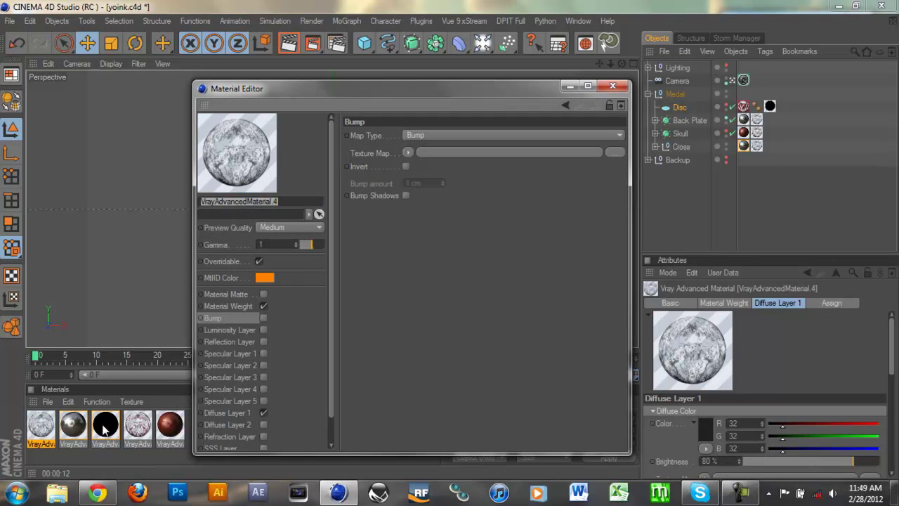
pyautogui.click(139, 427)
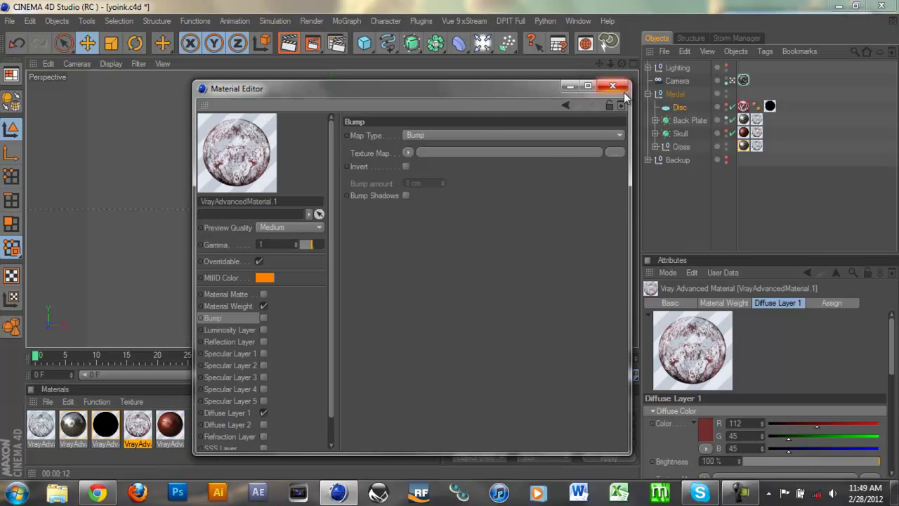
pyautogui.click(612, 86)
pyautogui.doubleClick(143, 428)
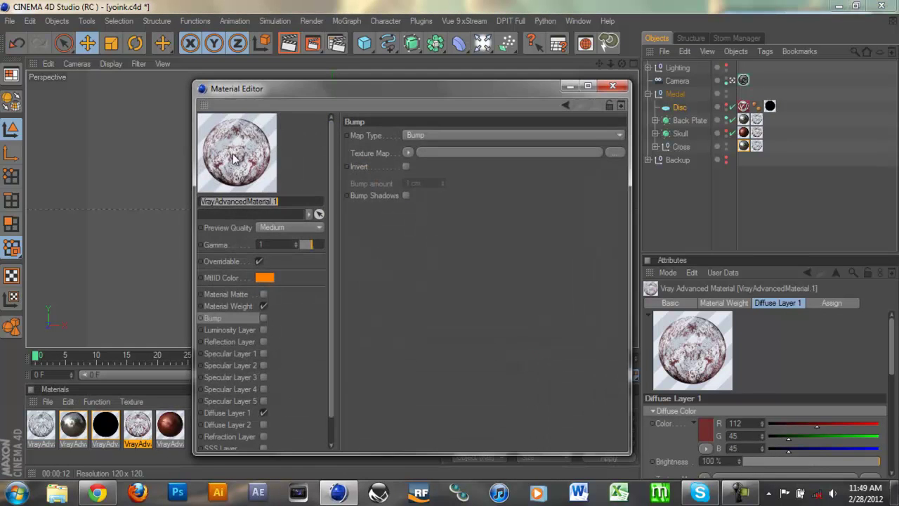
pyautogui.click(590, 86)
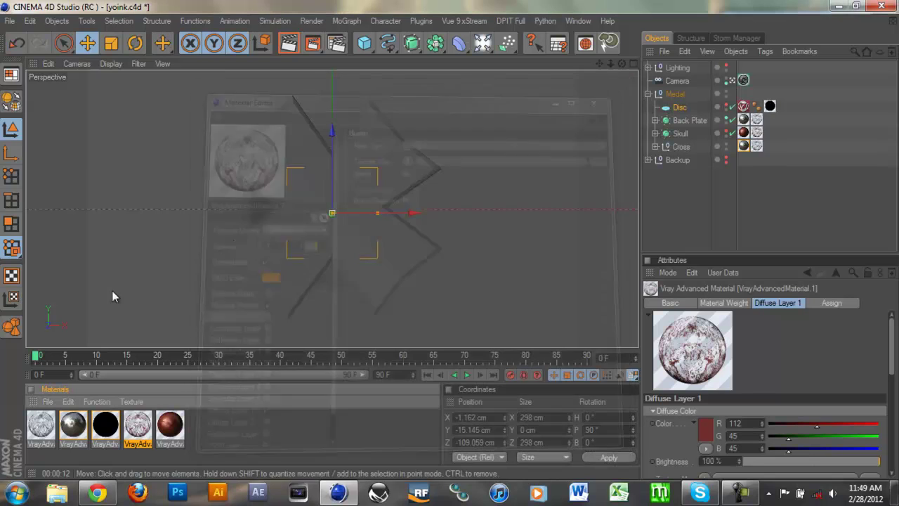
# Examine Diffuse Layer 1 of VrayAdvancedMaterial.4 and the Cross's texture tag that applies this material.
pyautogui.doubleClick(40, 426)
pyautogui.click(227, 412)
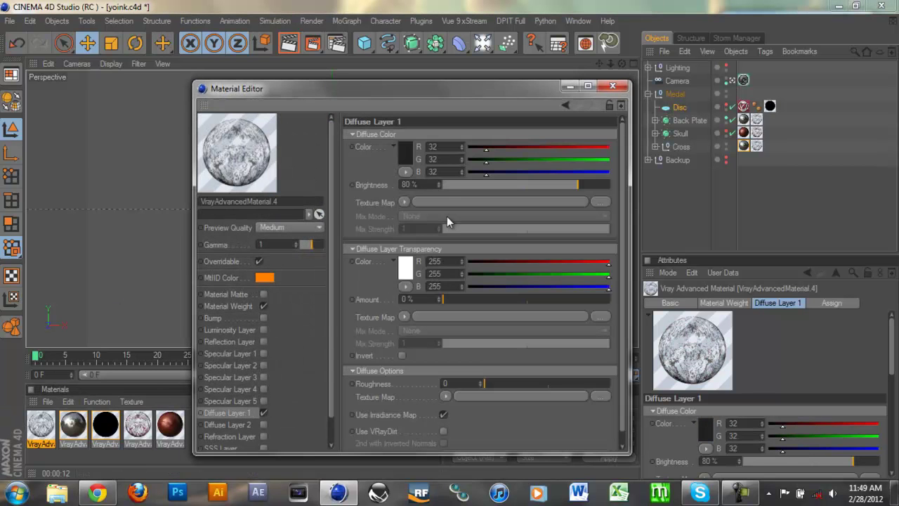
pyautogui.click(612, 86)
pyautogui.click(757, 146)
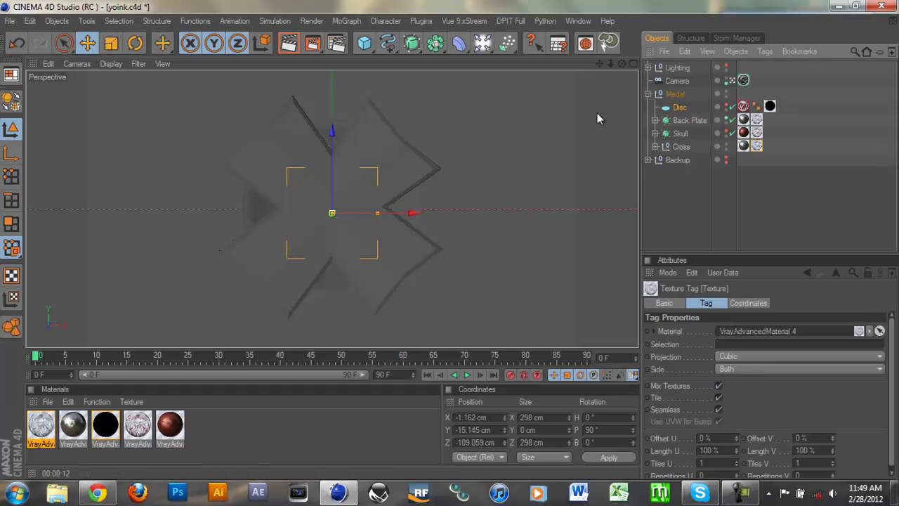
# Render the medal in the viewport to review how the materials look on the cross.
pyautogui.click(312, 45)
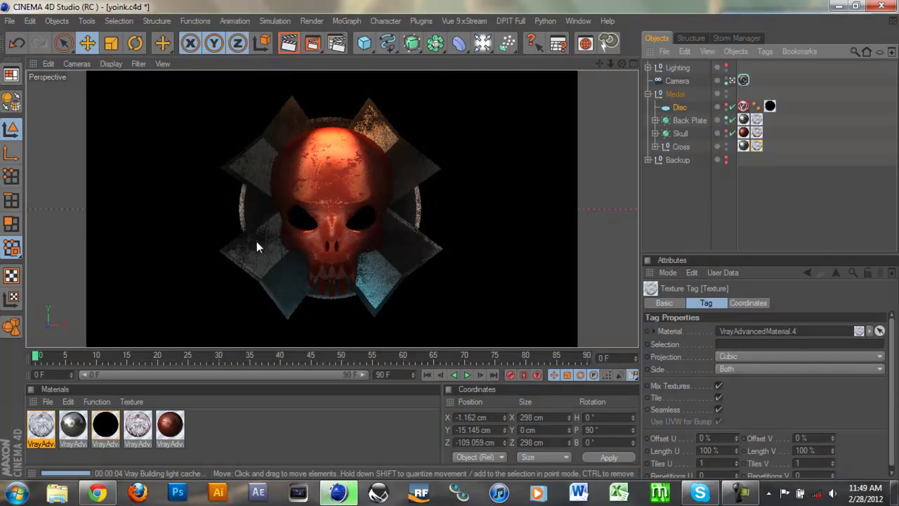
pyautogui.click(743, 495)
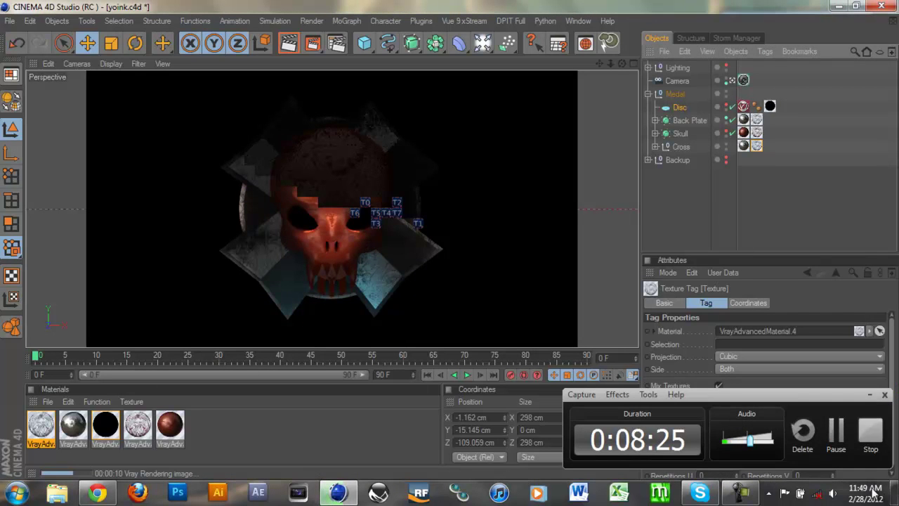
pyautogui.click(870, 395)
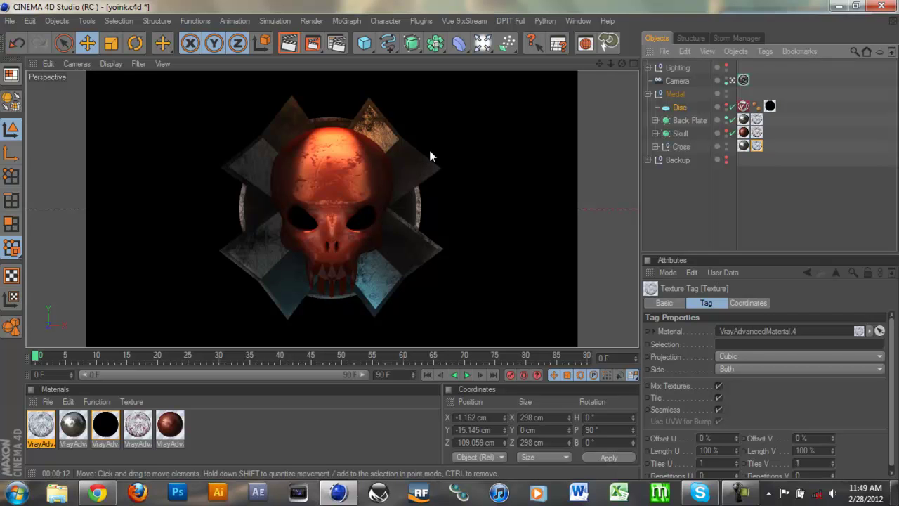
# Collapse the Medal group, expand the Lighting group and disable all its lights from Light down to Highlight.
pyautogui.click(647, 94)
pyautogui.click(646, 67)
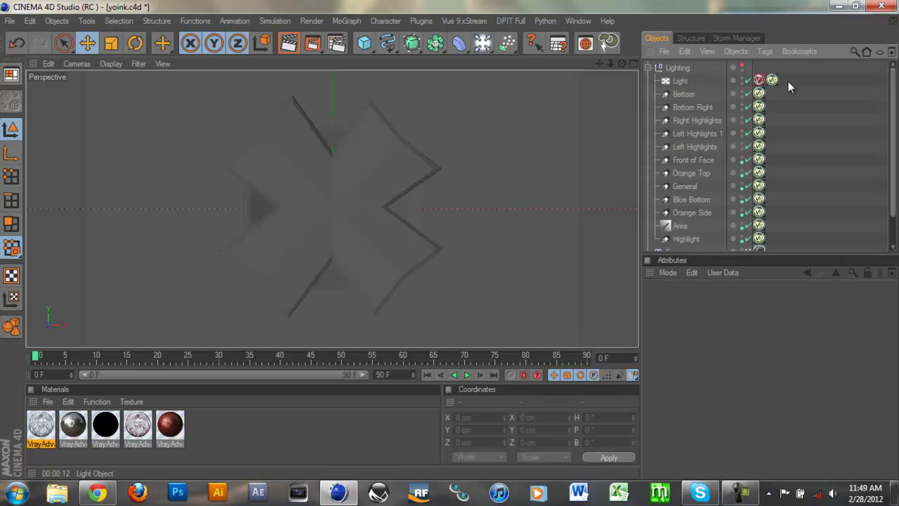
pyautogui.moveTo(749, 82); pyautogui.dragTo(760, 232)
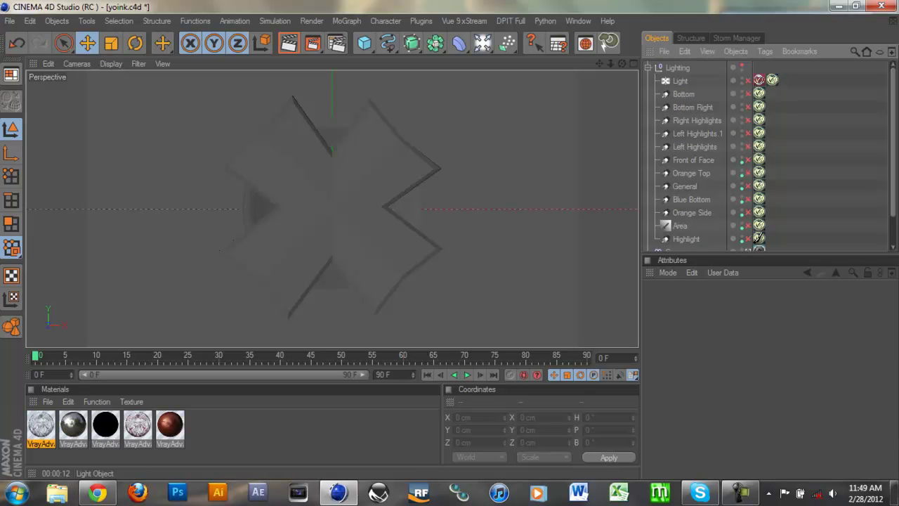
pyautogui.scroll(-2, 760, 223)
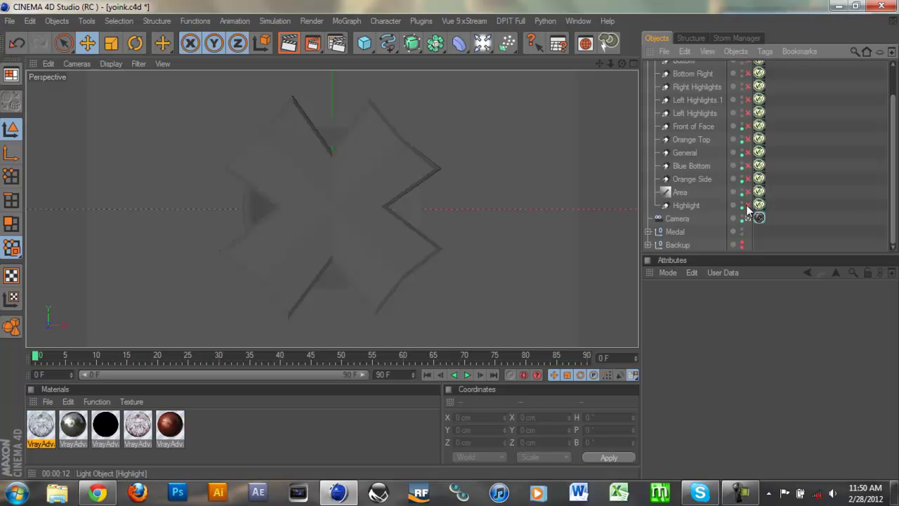
# Enable the Highlight light in the Lighting group and select it to show its general light settings.
pyautogui.scroll(2, 793, 225)
pyautogui.scroll(-2, 814, 236)
pyautogui.click(697, 205)
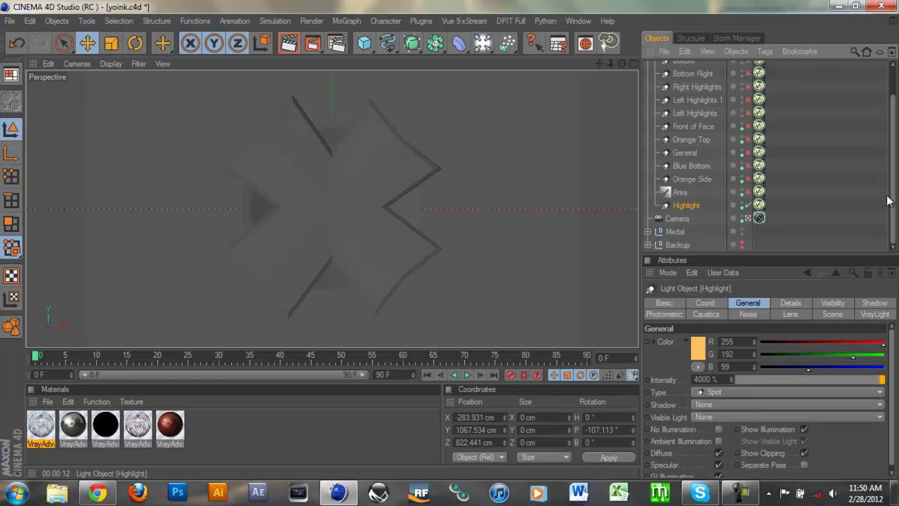
# Expand the Medal group and make the Disc and Skull objects visible in the viewport.
pyautogui.click(648, 232)
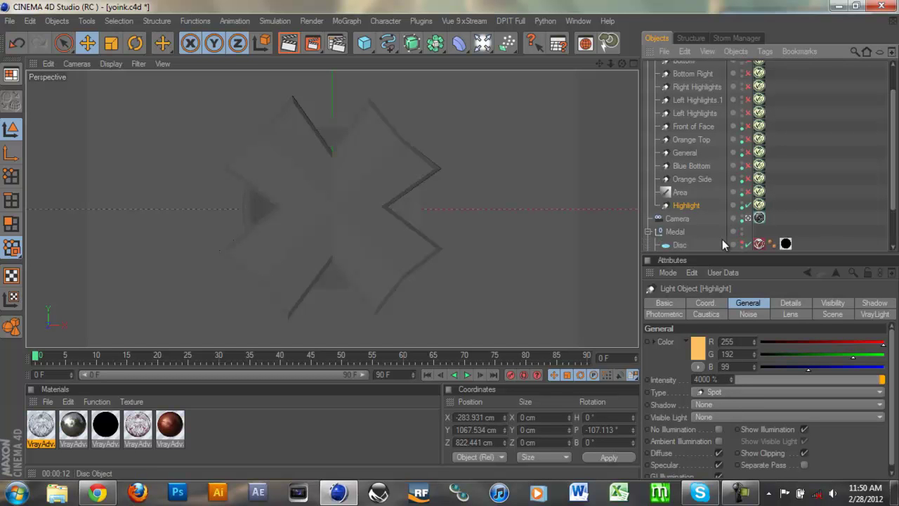
pyautogui.click(742, 242)
pyautogui.moveTo(895, 188); pyautogui.dragTo(895, 229)
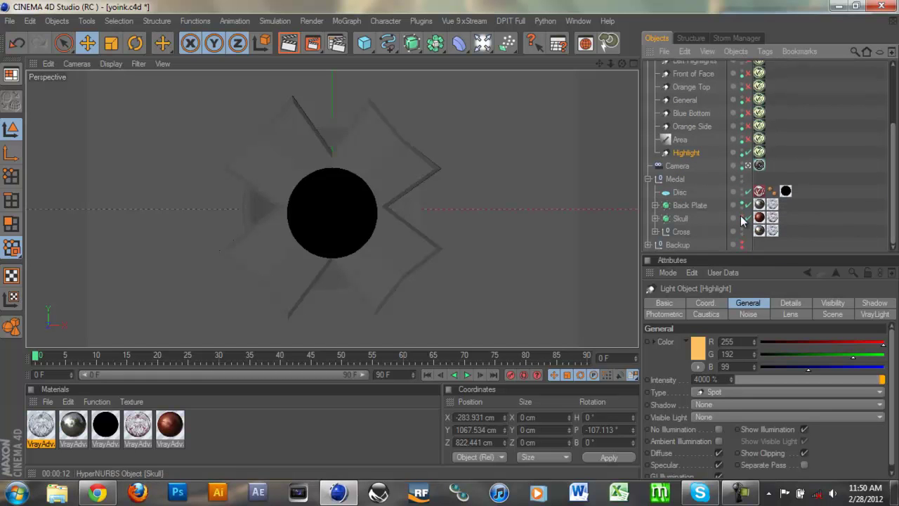
pyautogui.click(742, 217)
pyautogui.click(643, 181)
pyautogui.moveTo(895, 184); pyautogui.dragTo(885, 145)
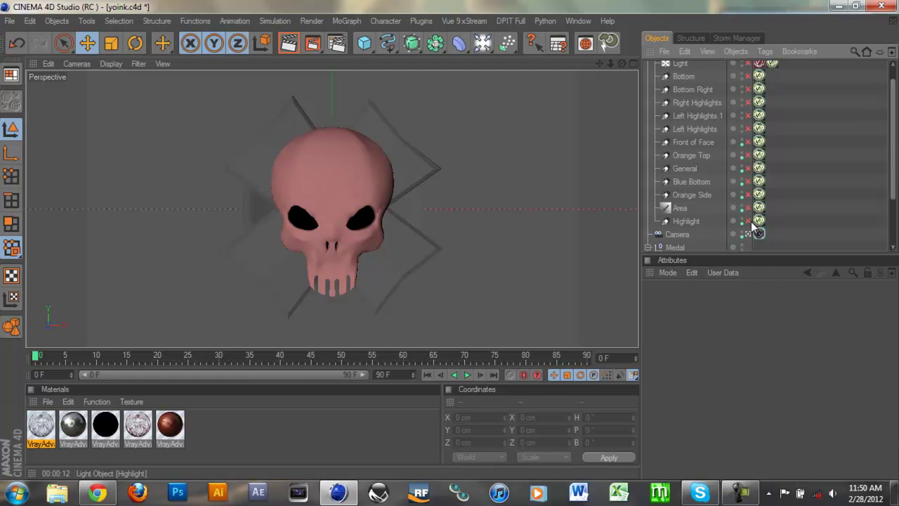
# Make the Lighting group visible, leave Highlight as its only enabled light, and select that light.
pyautogui.click(746, 196)
pyautogui.click(746, 177)
pyautogui.click(747, 168)
pyautogui.click(747, 155)
pyautogui.moveTo(894, 181); pyautogui.dragTo(895, 166)
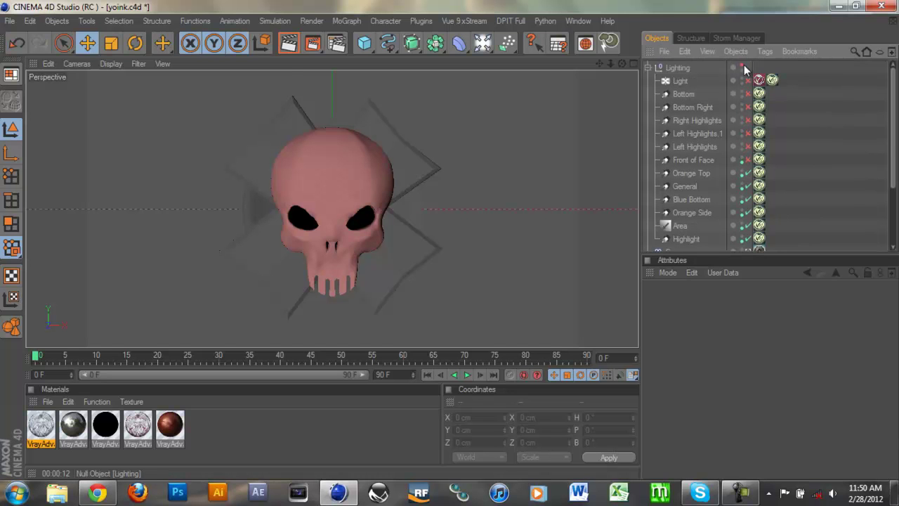
pyautogui.click(747, 159)
pyautogui.click(747, 173)
pyautogui.click(748, 186)
pyautogui.click(747, 199)
pyautogui.click(748, 212)
pyautogui.click(748, 226)
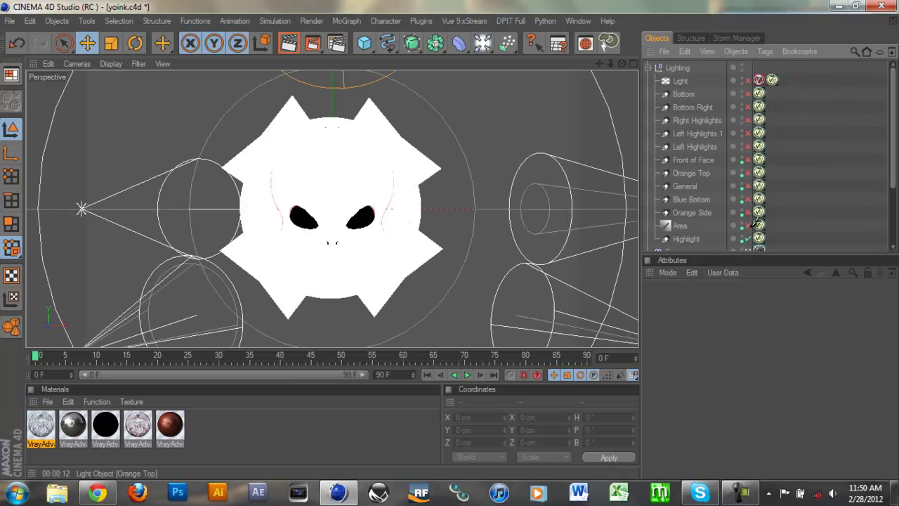
pyautogui.moveTo(893, 164); pyautogui.dragTo(894, 186)
pyautogui.click(671, 205)
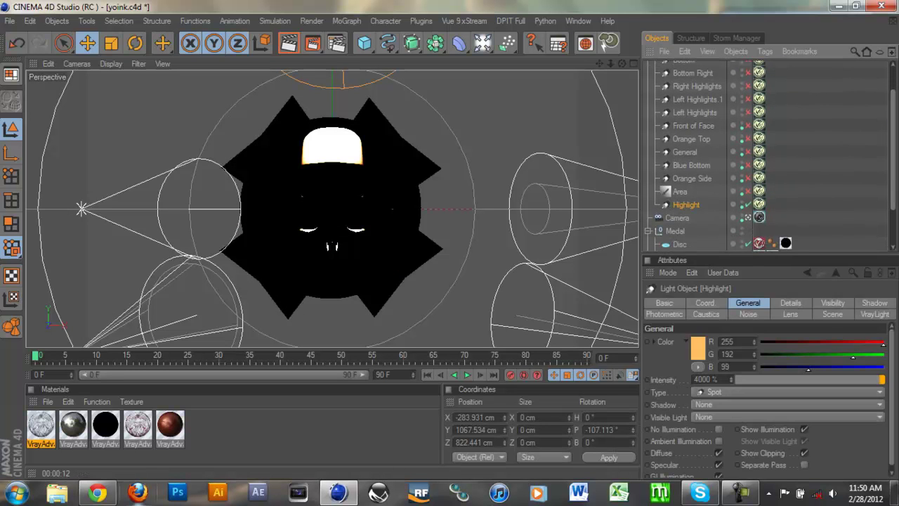
# View the Extermination reference image in My Passport (F:) > Editing > Current > Medal, then render the viewport with only the Highlight light.
pyautogui.click(57, 492)
pyautogui.click(140, 362)
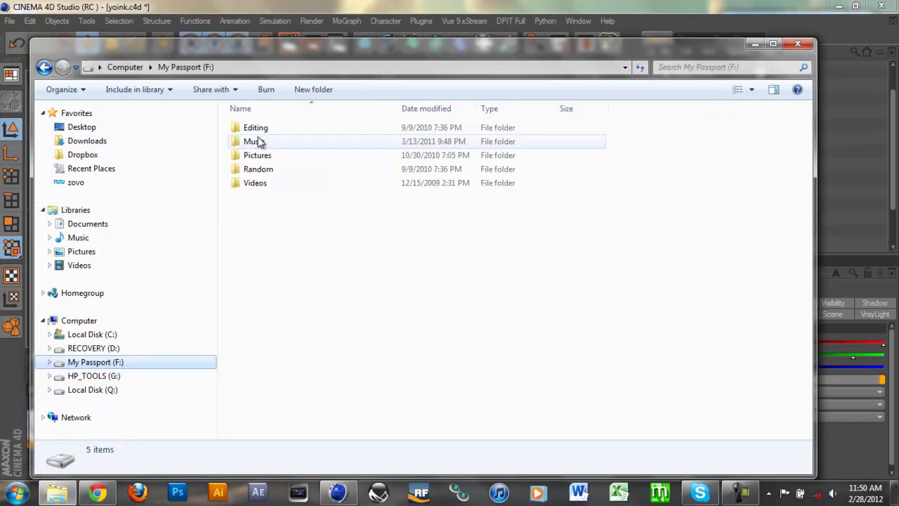
pyautogui.doubleClick(265, 127)
pyautogui.doubleClick(263, 141)
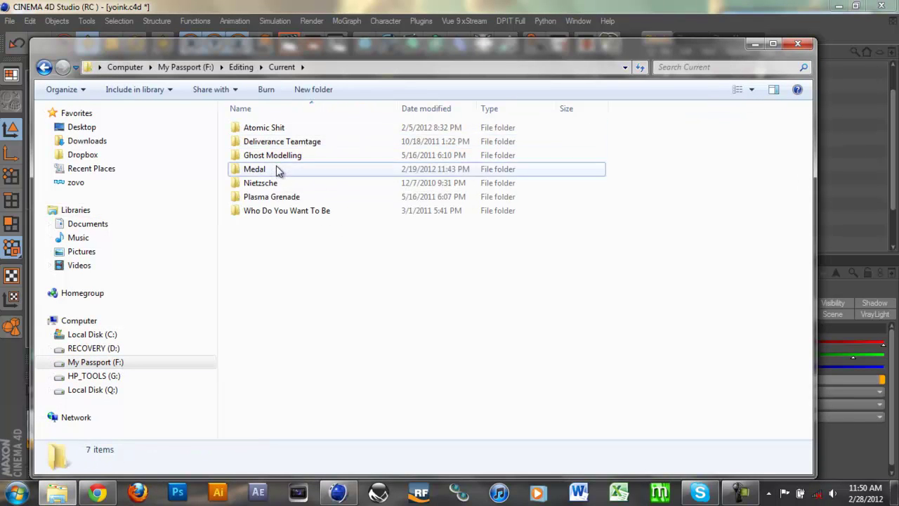
pyautogui.doubleClick(258, 171)
pyautogui.doubleClick(351, 144)
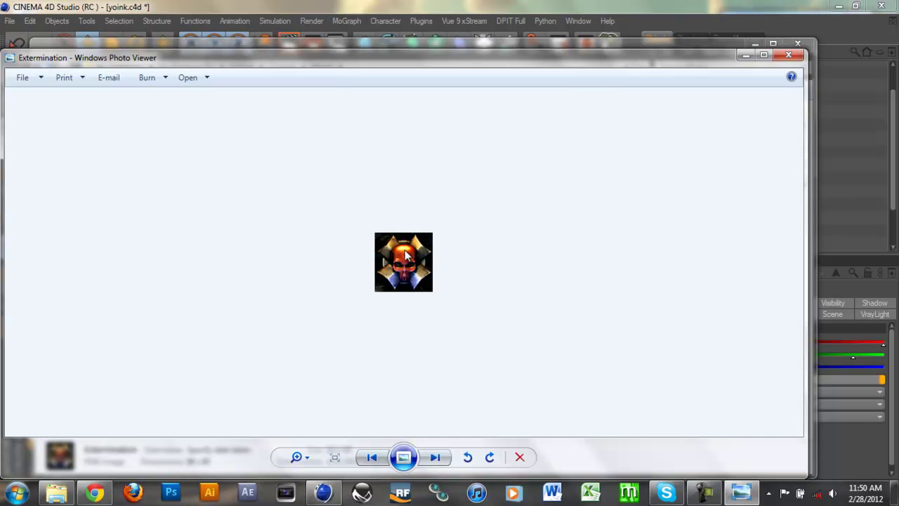
pyautogui.click(788, 55)
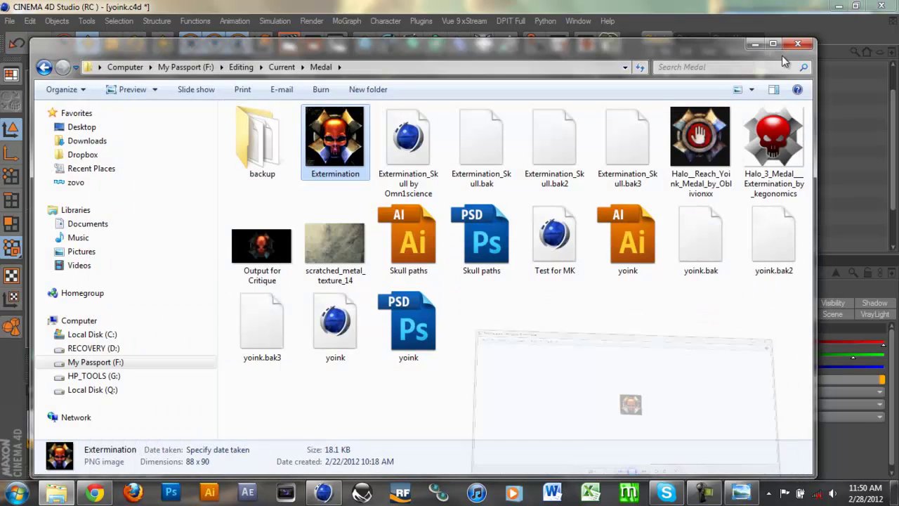
pyautogui.click(798, 45)
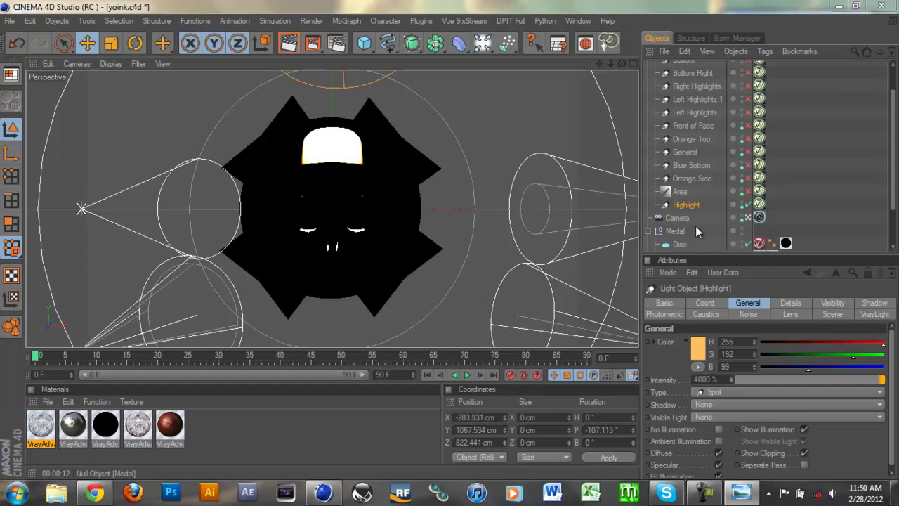
pyautogui.click(288, 44)
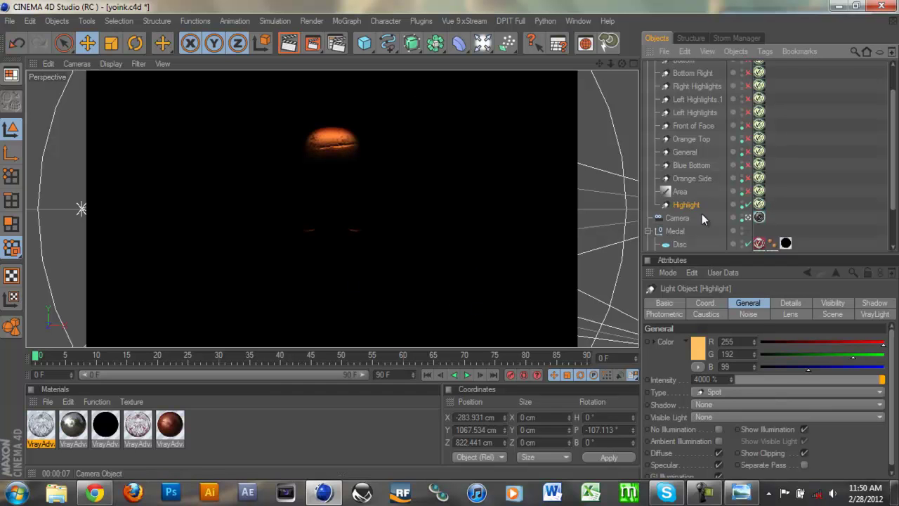
# Enable the Area light and examine the VrayLight tags: Highlight's spot light settings and Area's sun light settings.
pyautogui.click(747, 191)
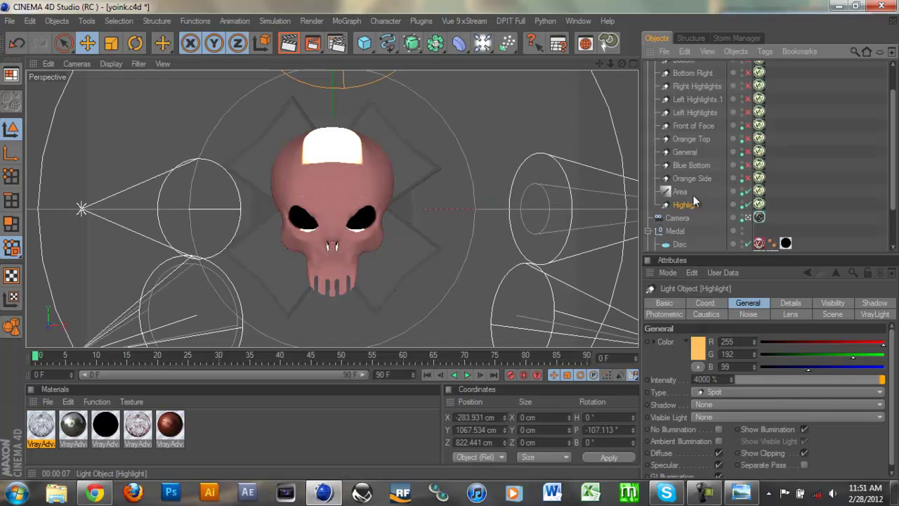
pyautogui.click(759, 205)
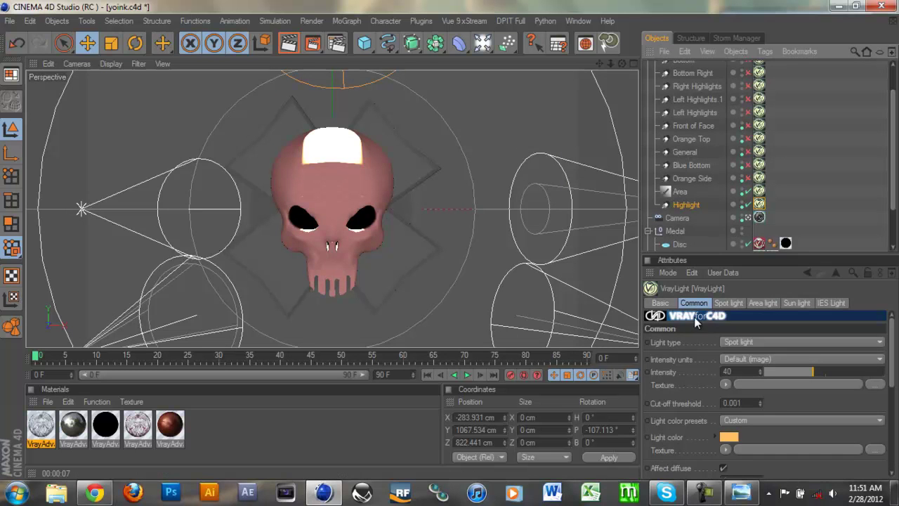
pyautogui.click(729, 303)
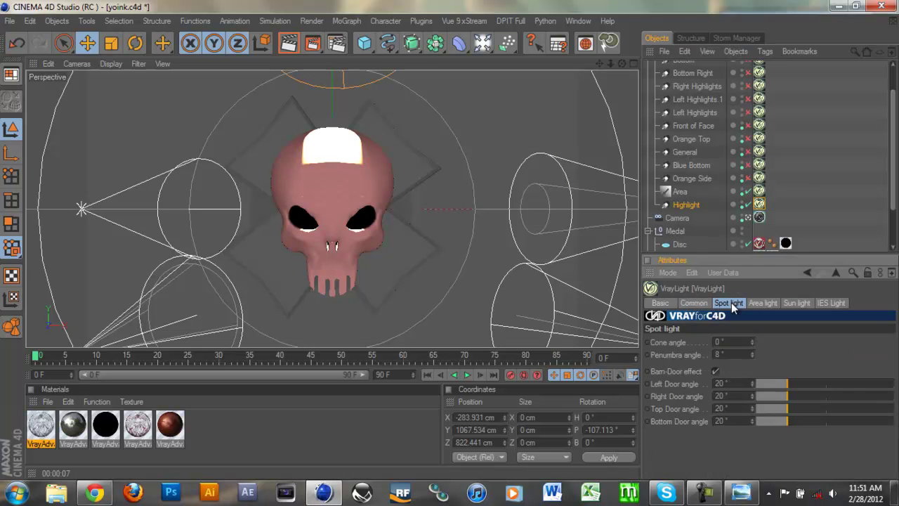
pyautogui.click(679, 194)
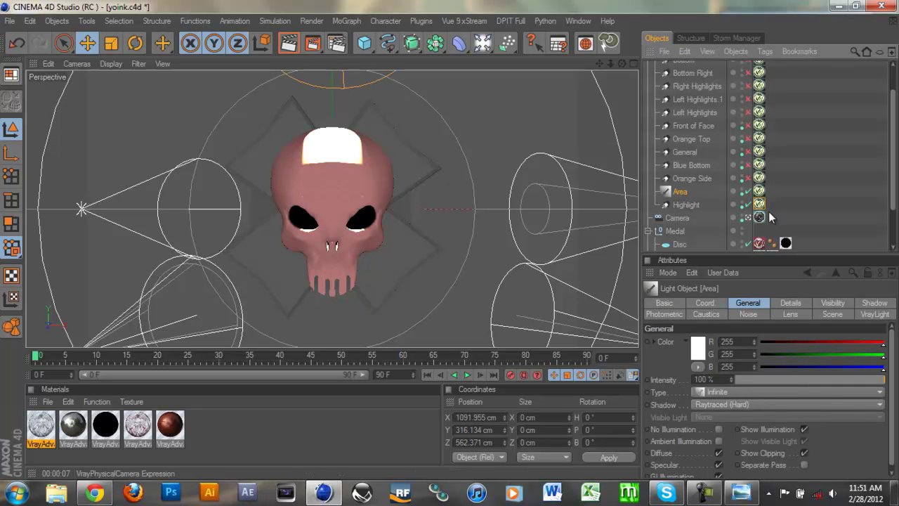
pyautogui.click(759, 193)
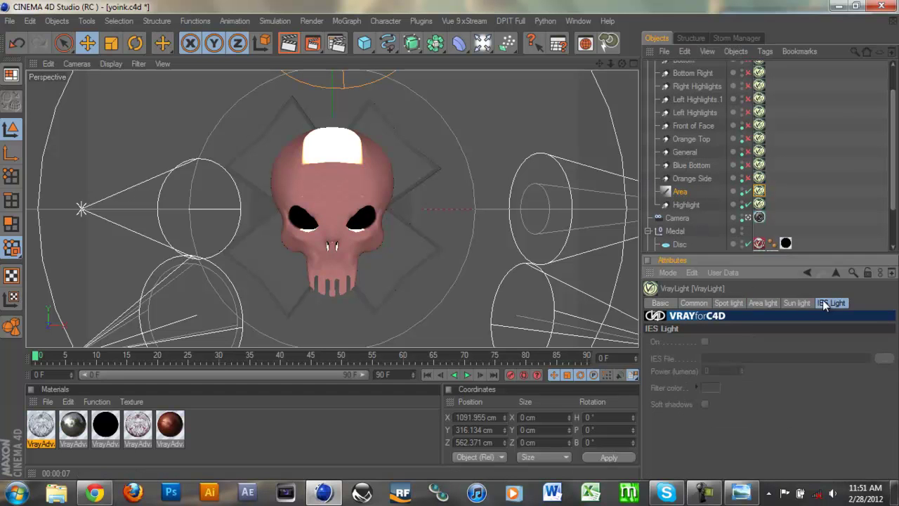
pyautogui.click(796, 303)
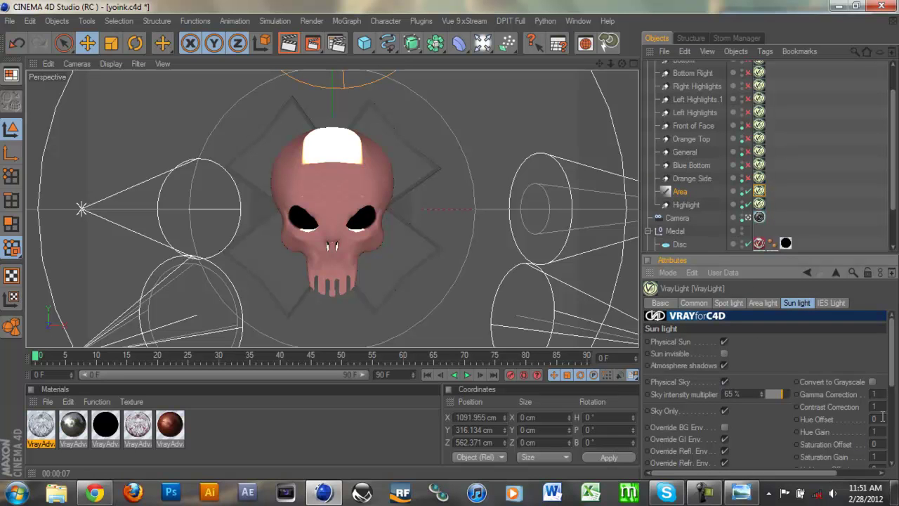
pyautogui.scroll(-3, 895, 371)
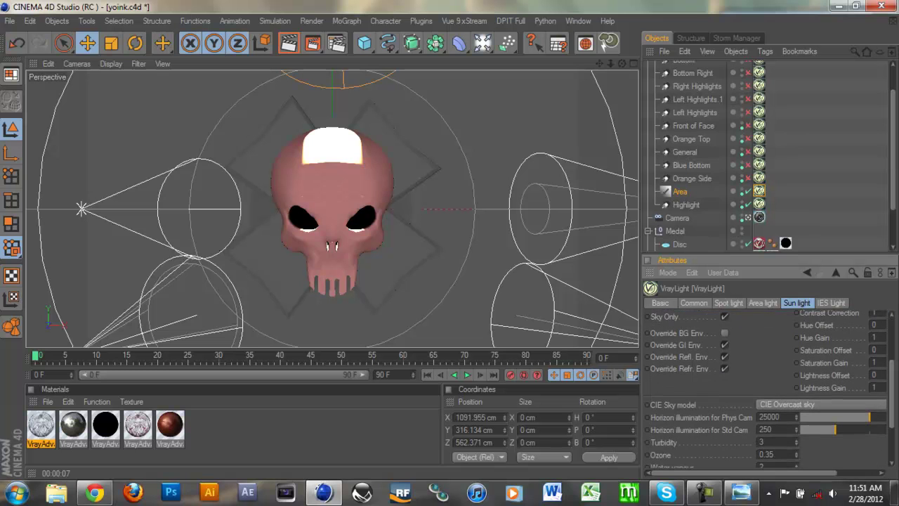
# Render the medal with the Area and Highlight lights and compare it with the Extermination reference image.
pyautogui.click(288, 42)
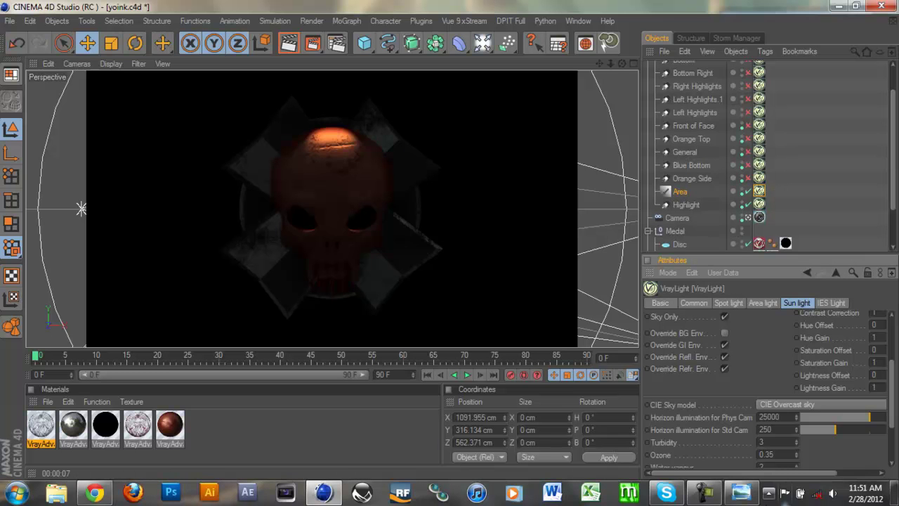
pyautogui.click(741, 491)
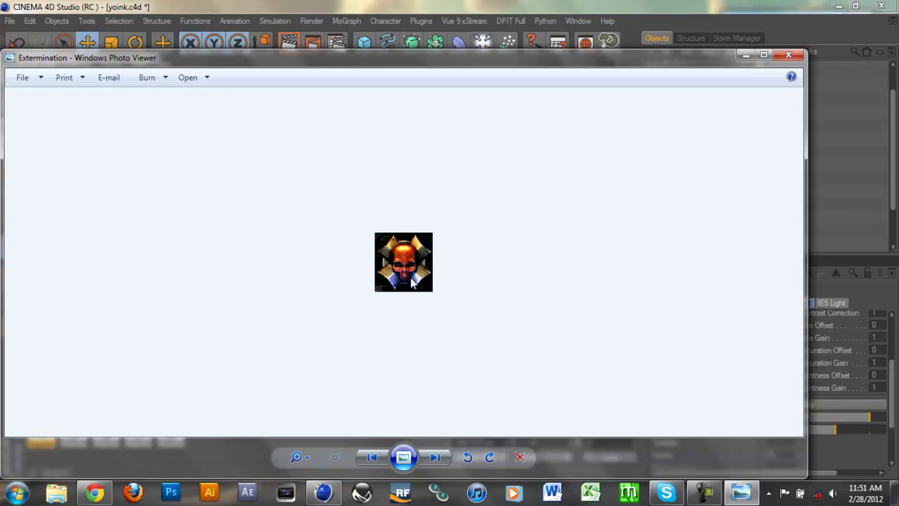
pyautogui.click(788, 55)
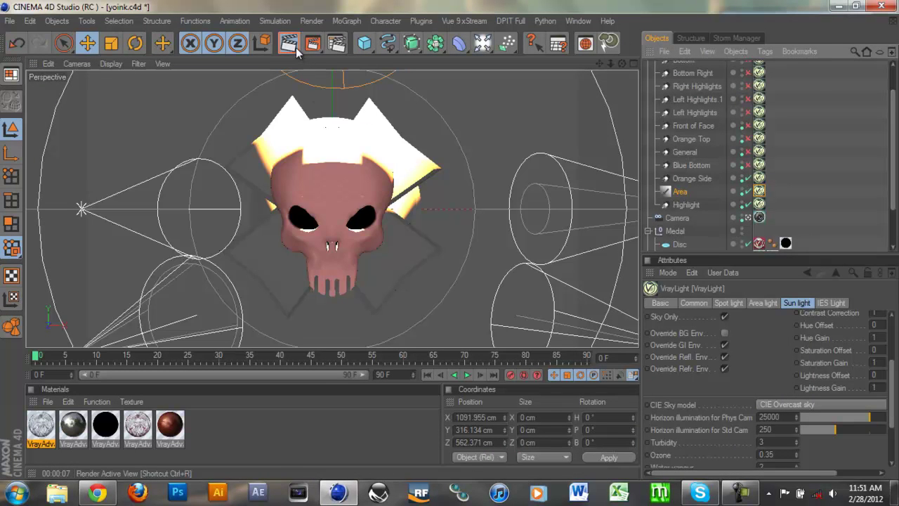
# Enable the Orange Side and Blue Bottom lights one after the other, rendering the viewport after each.
pyautogui.click(296, 47)
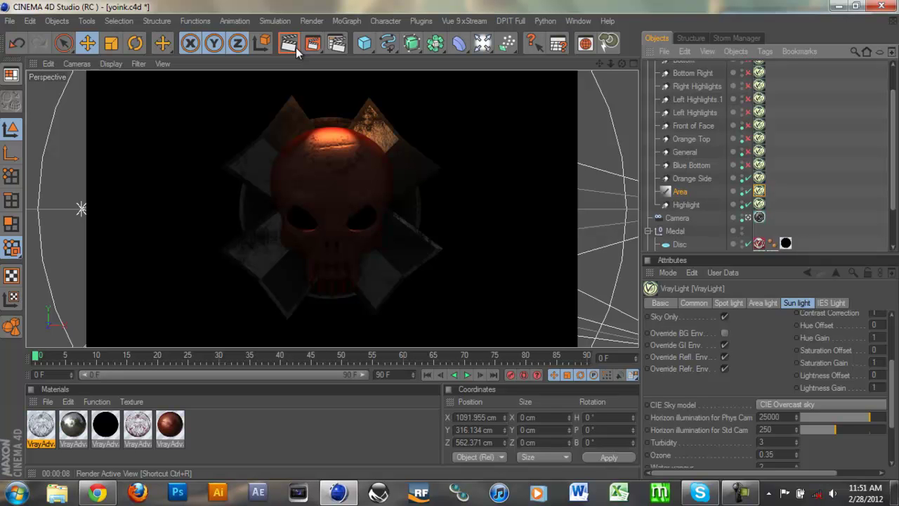
pyautogui.click(700, 166)
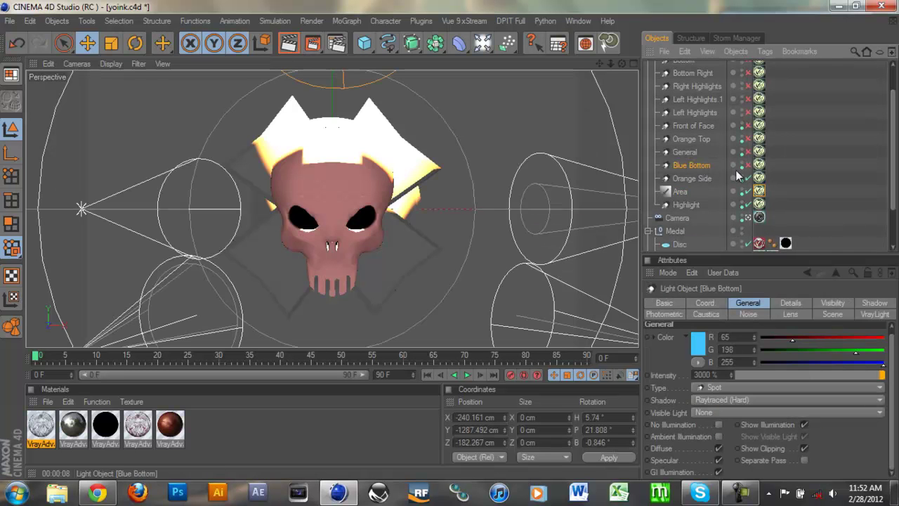
pyautogui.click(289, 43)
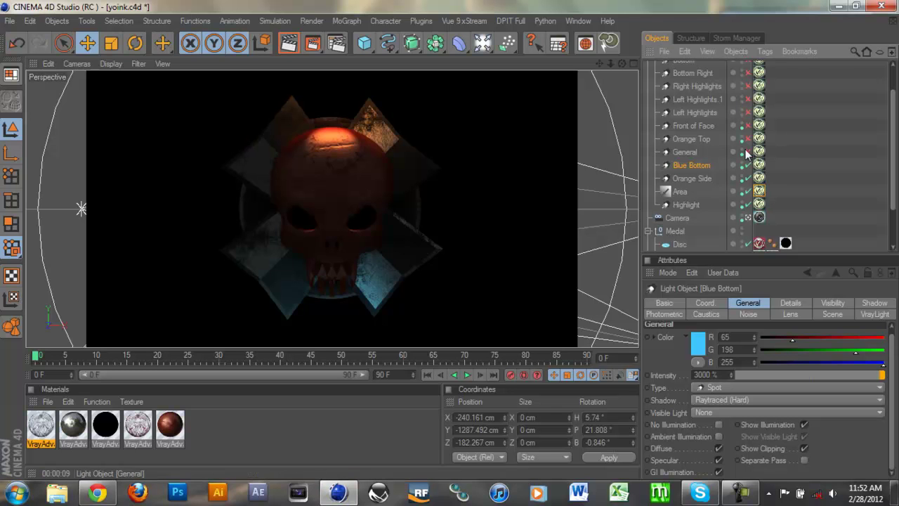
# Enable the General light, select it to show its settings, and render the medal in the viewport.
pyautogui.hotkey('ctrl', 'r')
pyautogui.click(685, 152)
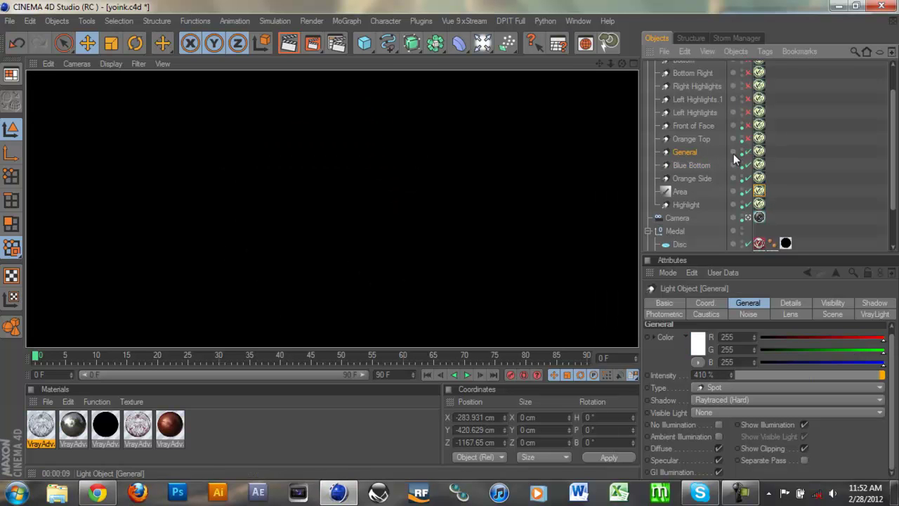
pyautogui.click(287, 43)
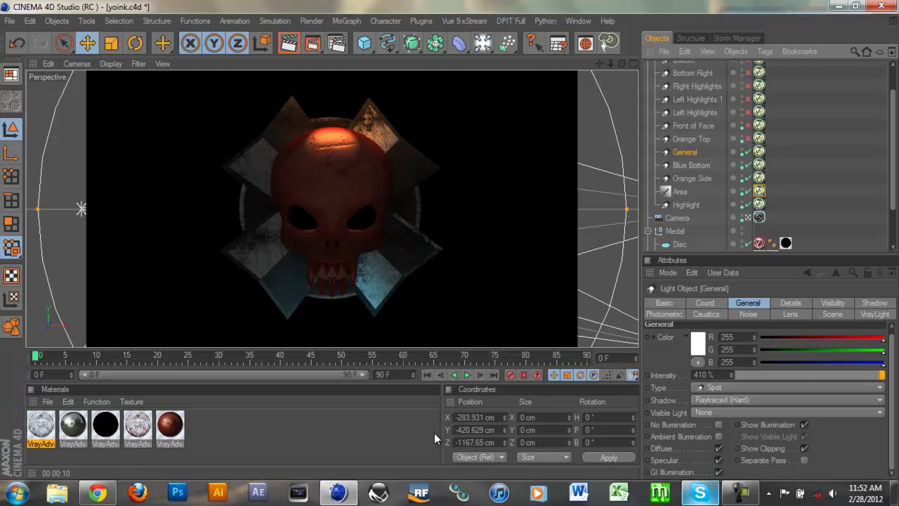
# Reopen the Extermination image from the Medal folder on My Passport (F:), compare it side by side with the render, and close it.
pyautogui.click(62, 497)
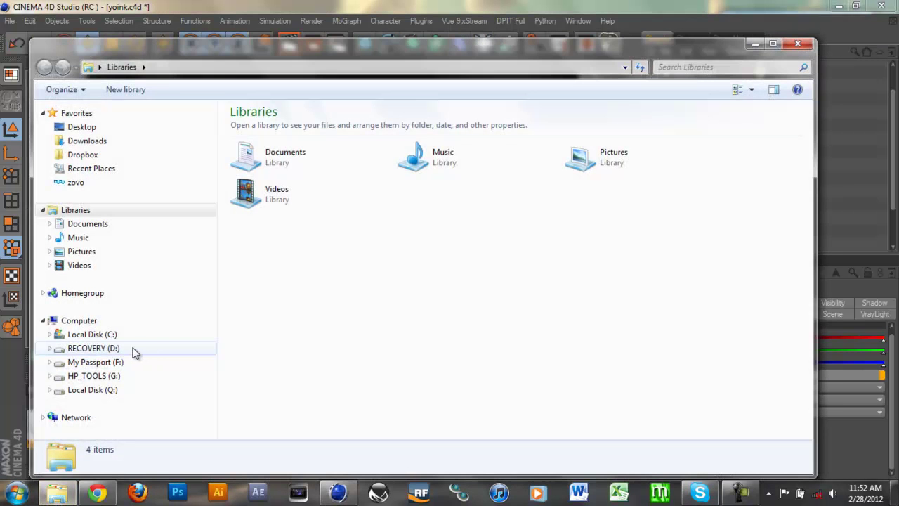
pyautogui.click(136, 363)
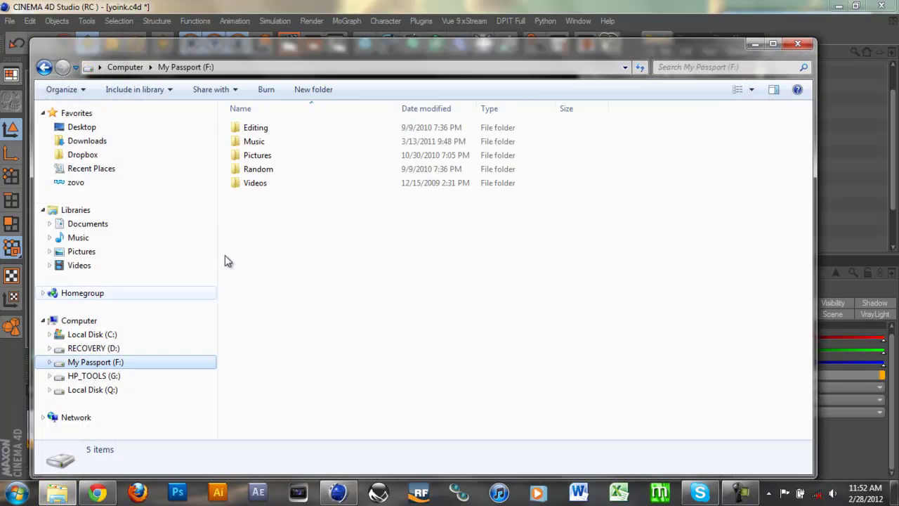
pyautogui.doubleClick(269, 128)
pyautogui.doubleClick(267, 143)
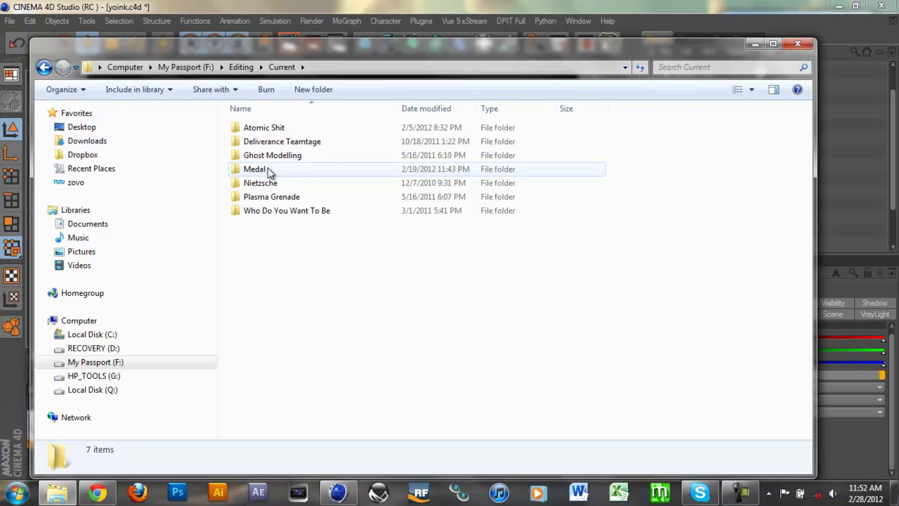
pyautogui.doubleClick(270, 169)
pyautogui.doubleClick(351, 161)
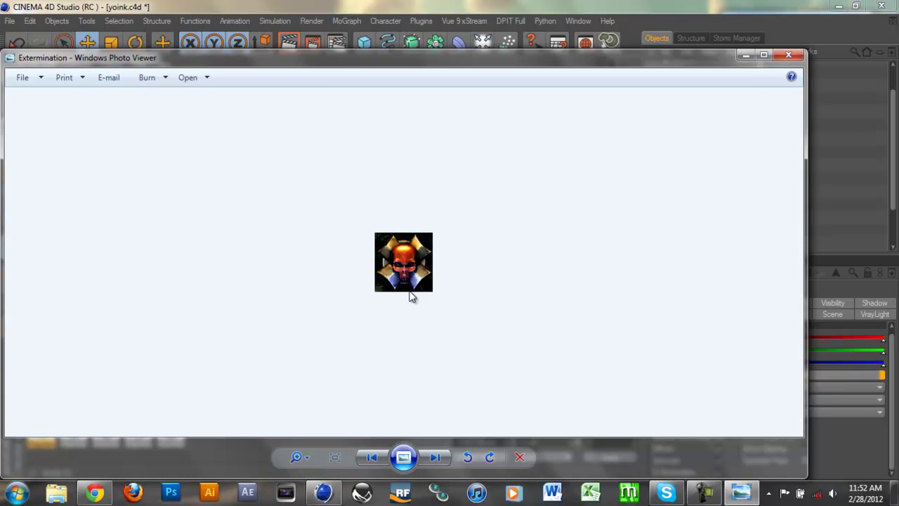
pyautogui.moveTo(428, 55); pyautogui.dragTo(472, 268)
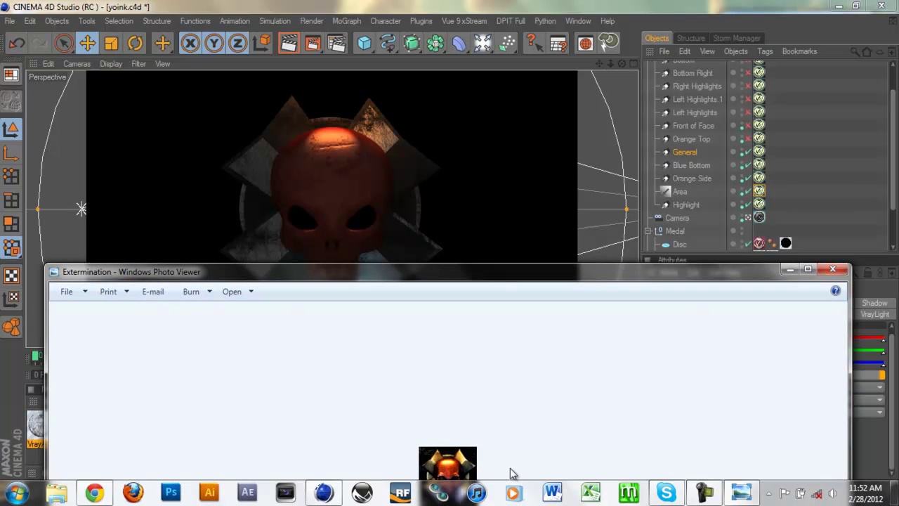
pyautogui.click(832, 269)
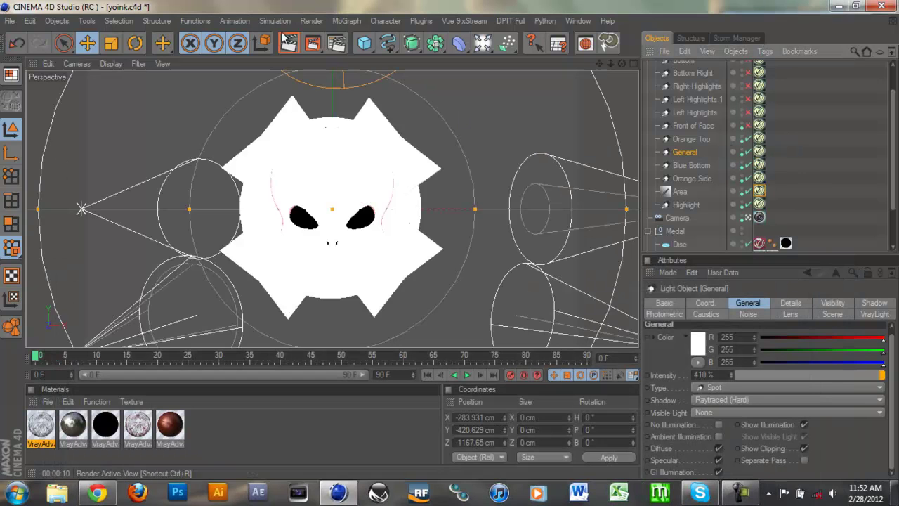
# Enable the Orange Top light and render the medal in the viewport.
pyautogui.click(288, 43)
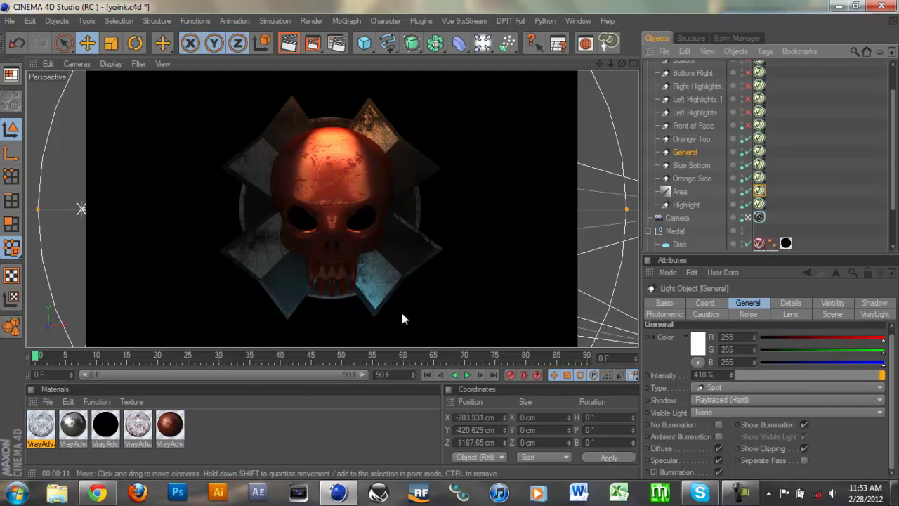
# Open the Halo Reach Yoink Medal reference image from Editing > Current > Medal on My Passport (F:), examine its lighting, and close it.
pyautogui.click(56, 494)
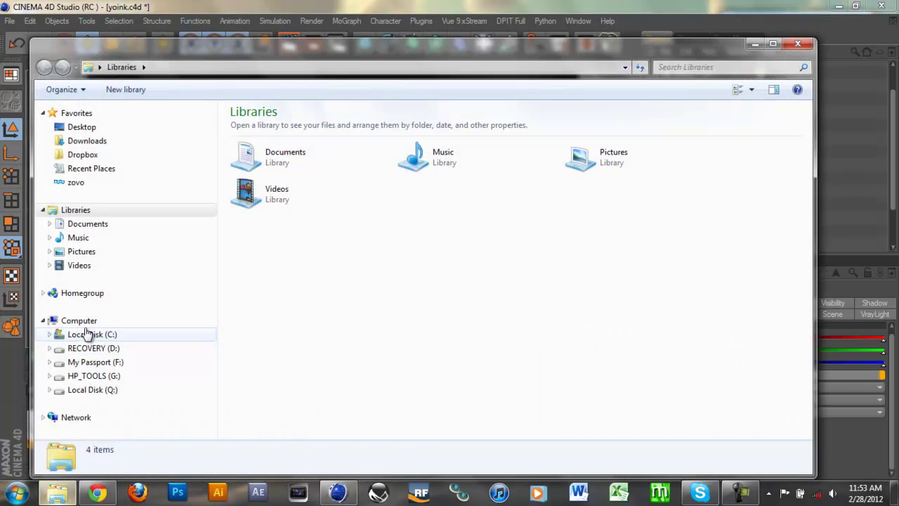
pyautogui.click(113, 363)
pyautogui.doubleClick(277, 127)
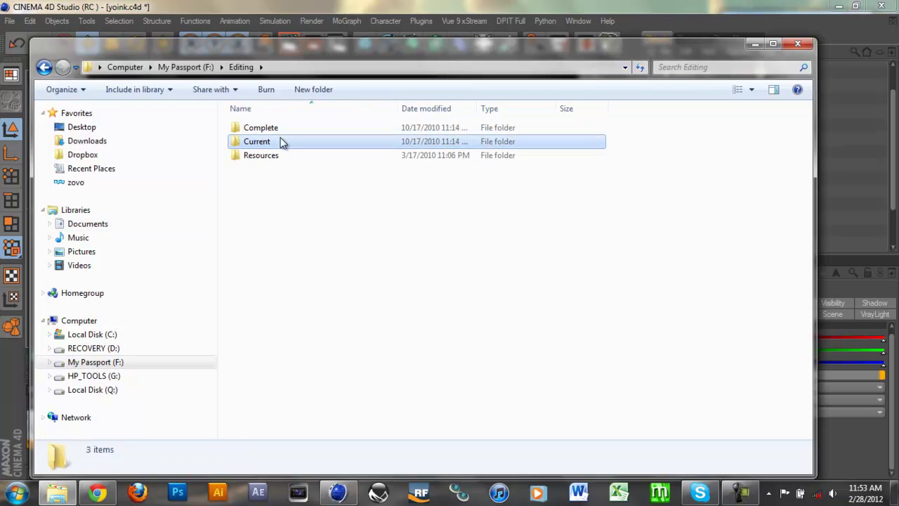
pyautogui.doubleClick(280, 141)
pyautogui.doubleClick(269, 170)
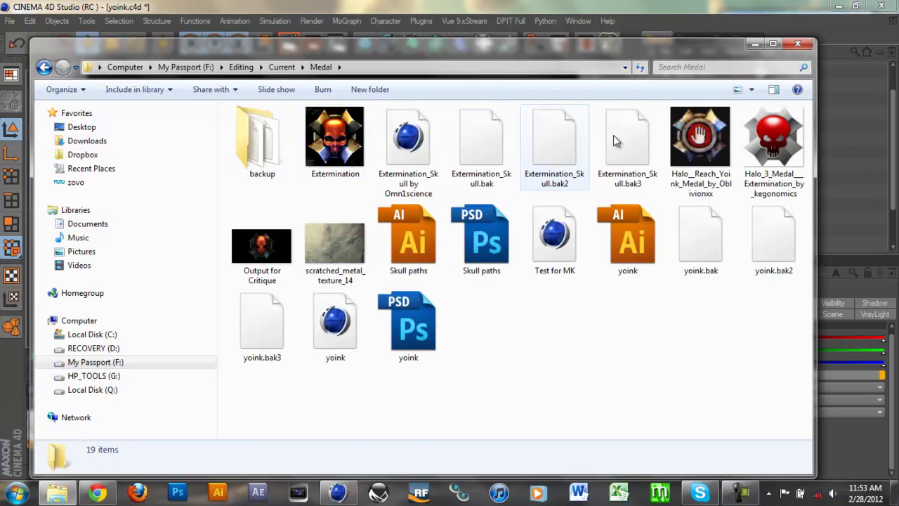
pyautogui.doubleClick(696, 141)
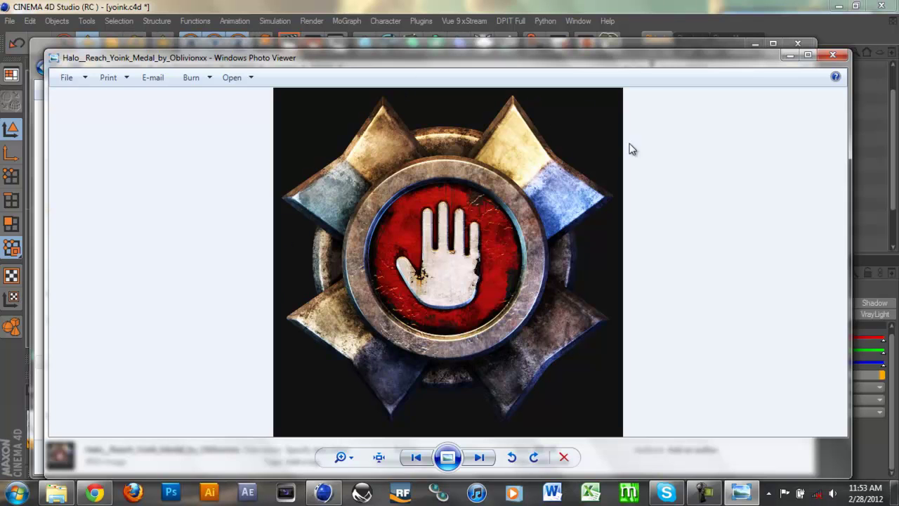
pyautogui.click(833, 54)
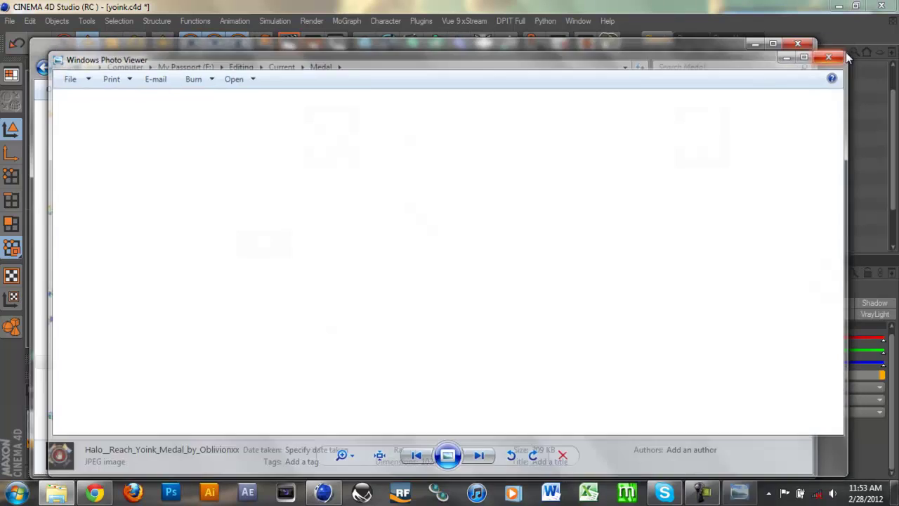
pyautogui.click(756, 46)
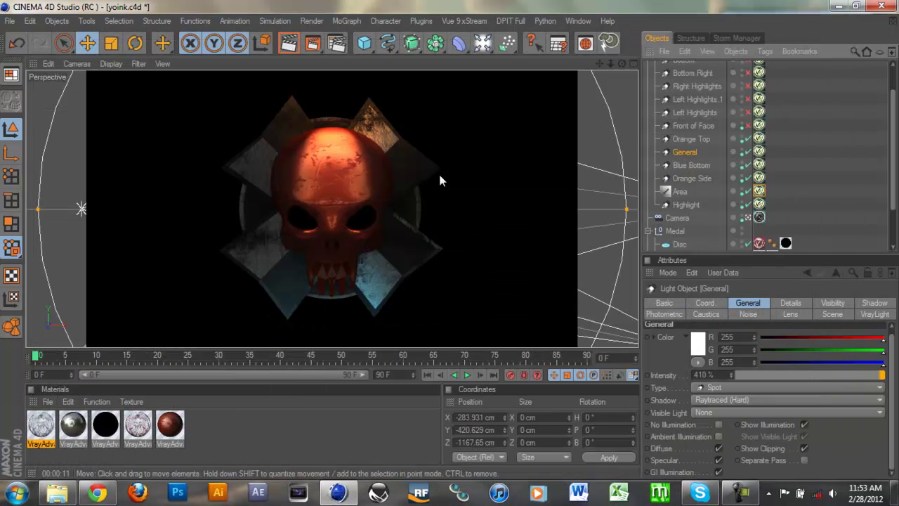
# Enable the Front of Face and Left Highlights lights one after the other, rendering the viewport after each.
pyautogui.scroll(3, 894, 145)
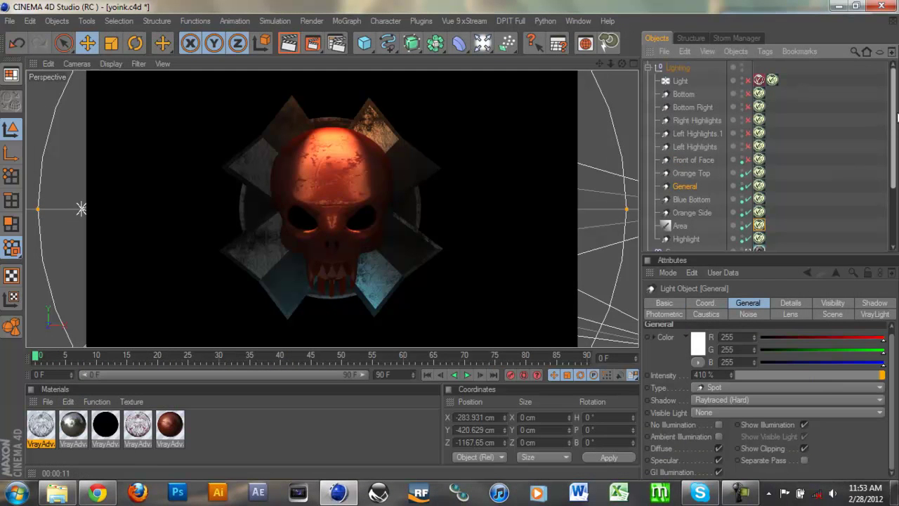
pyautogui.click(748, 160)
pyautogui.click(296, 45)
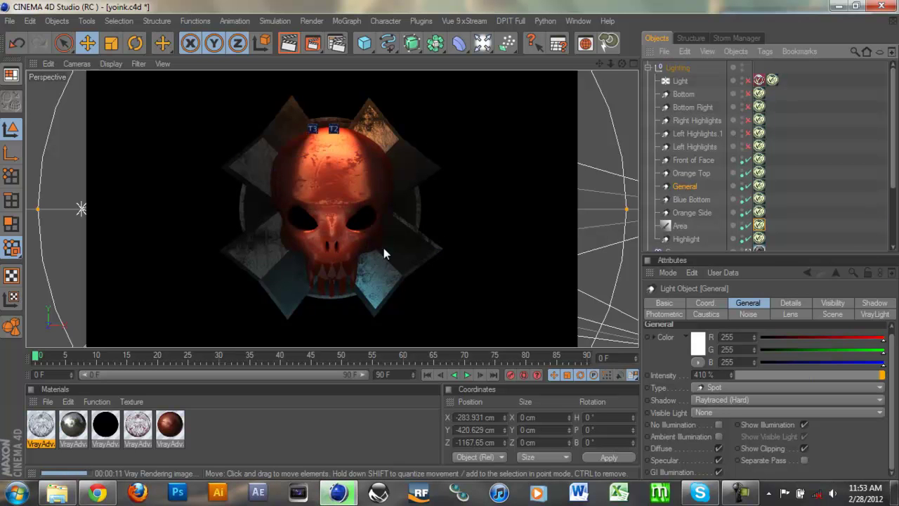
pyautogui.click(747, 147)
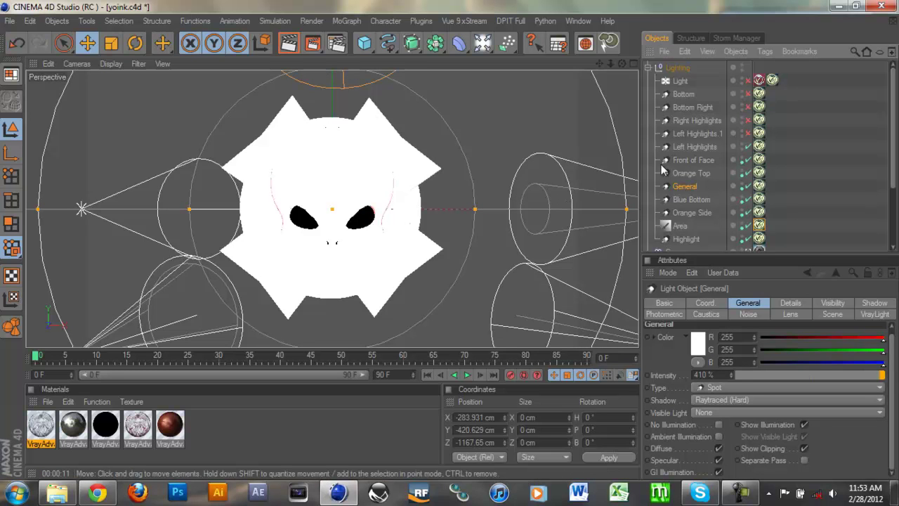
pyautogui.click(289, 44)
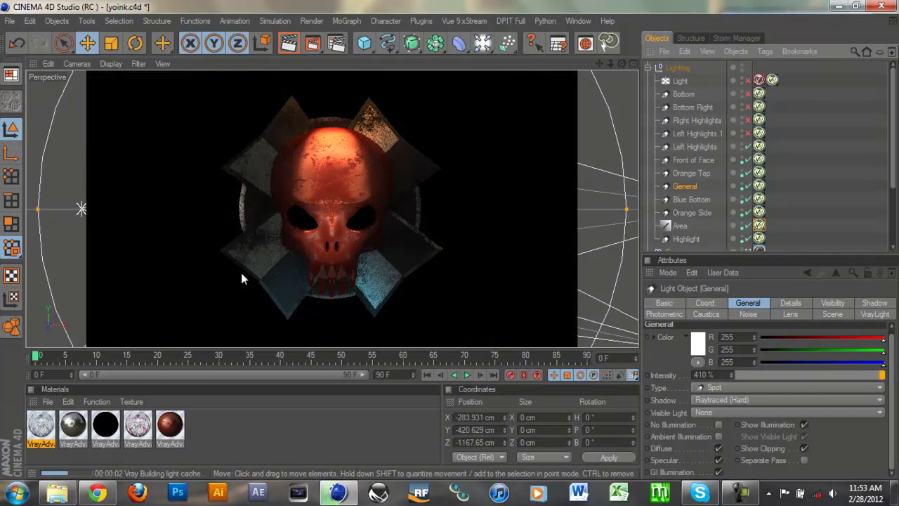
# Enable the Left Highlights 1 and Right Highlights lights one after the other, rendering the viewport after each.
pyautogui.click(747, 134)
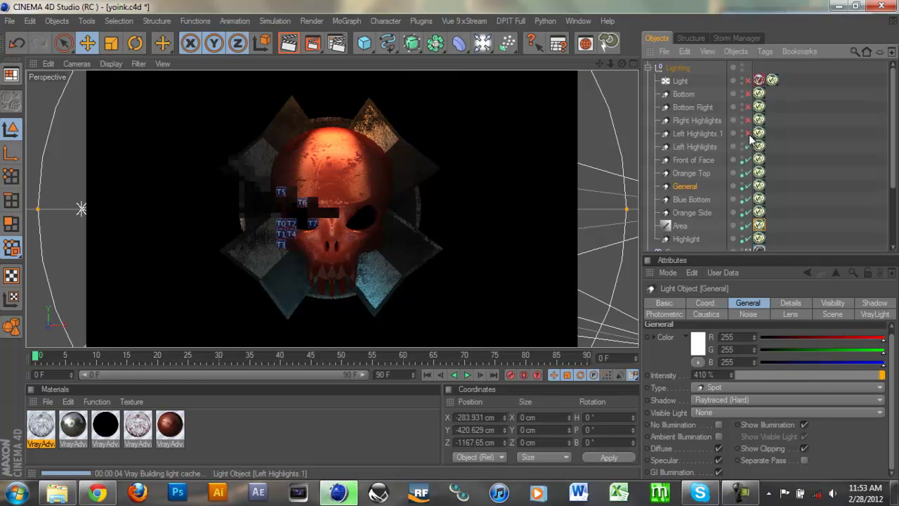
pyautogui.click(292, 43)
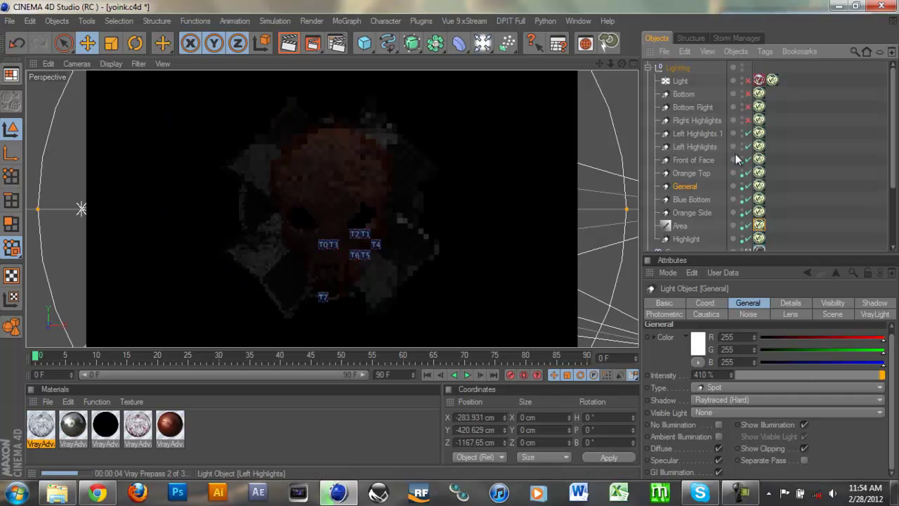
pyautogui.click(748, 121)
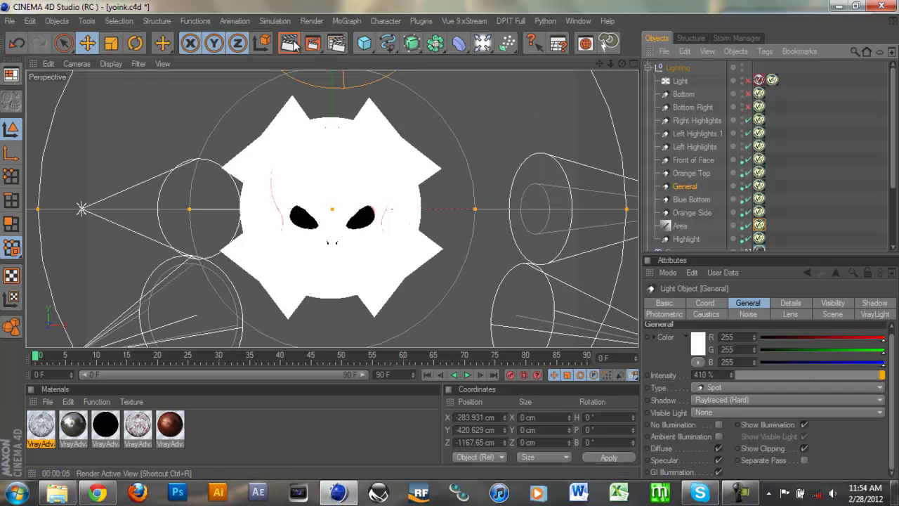
pyautogui.click(288, 44)
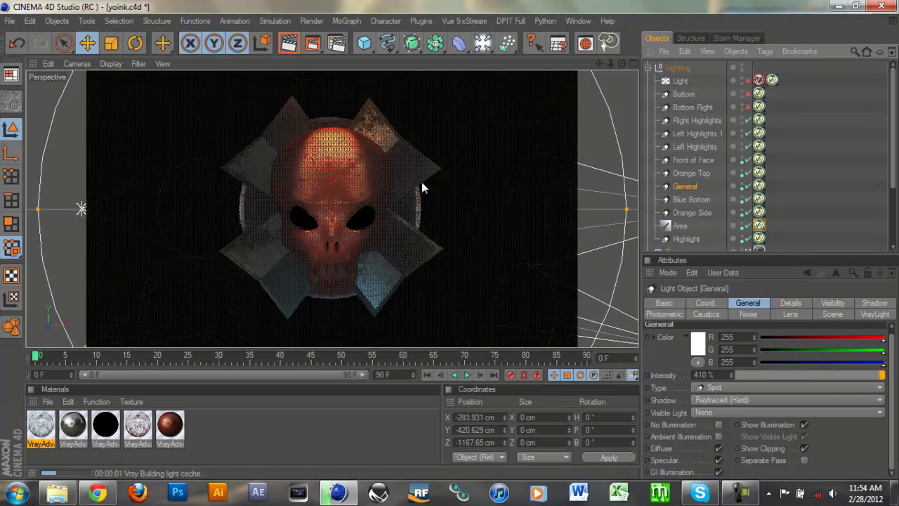
# Enable the Bottom Right and Bottom lights one after the other, rendering the viewport after each.
pyautogui.click(747, 107)
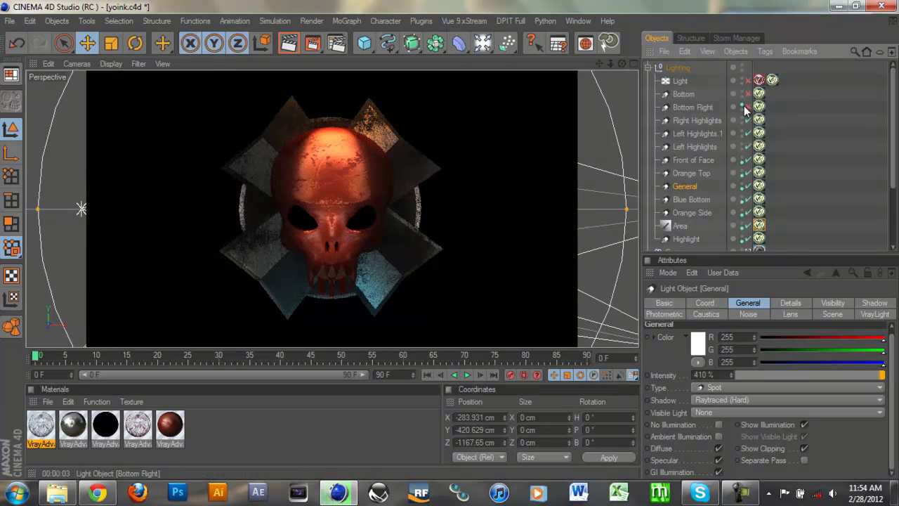
pyautogui.click(289, 43)
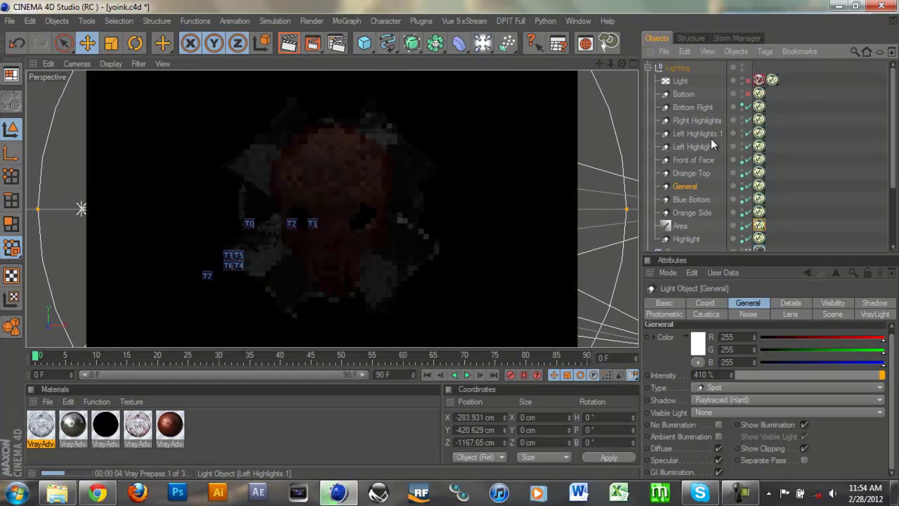
pyautogui.click(747, 94)
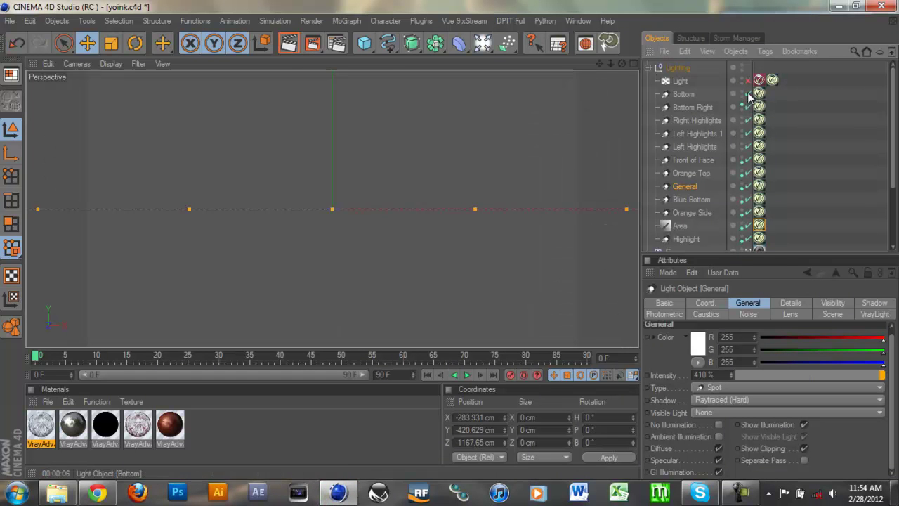
pyautogui.click(288, 42)
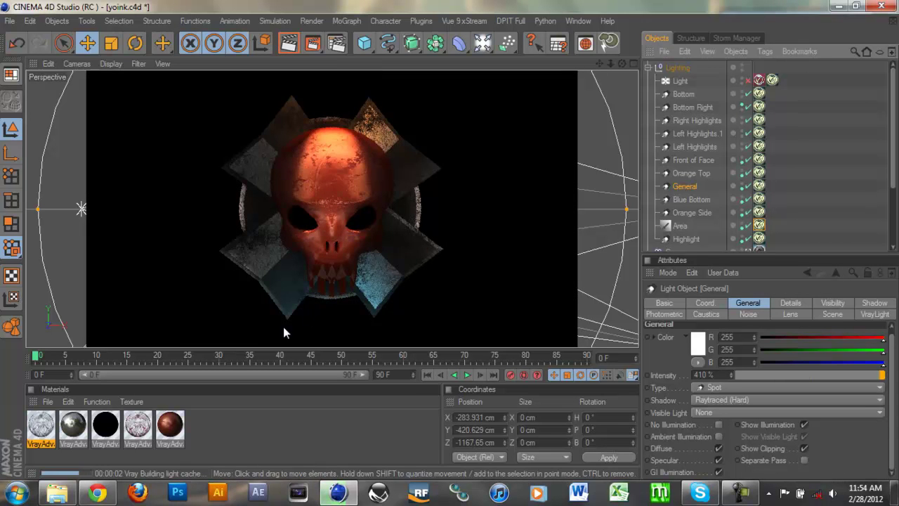
# Enable the last object in the Lighting group, named Light, and render the fully lit medal in the viewport.
pyautogui.click(747, 81)
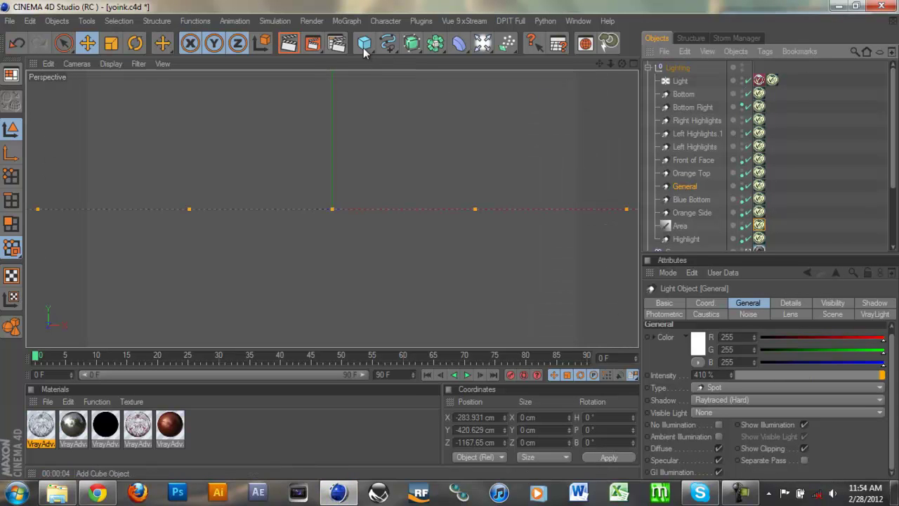
pyautogui.click(297, 44)
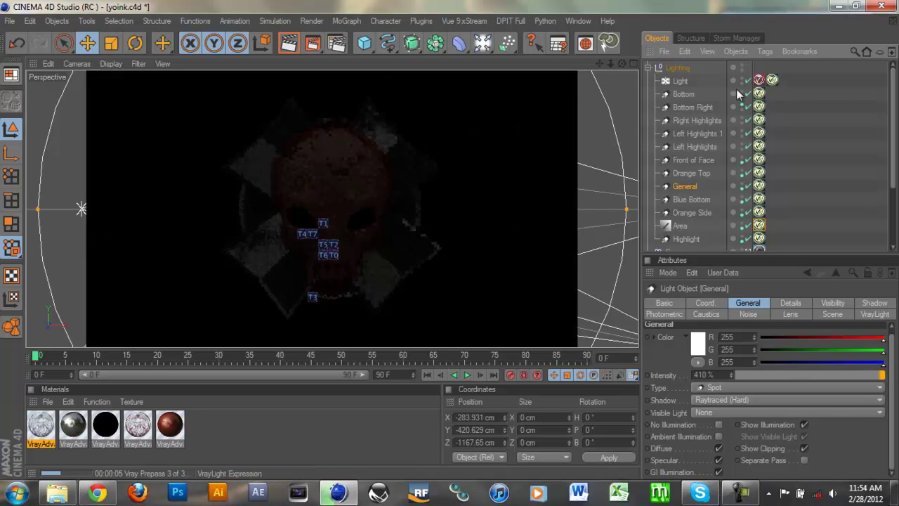
pyautogui.click(649, 67)
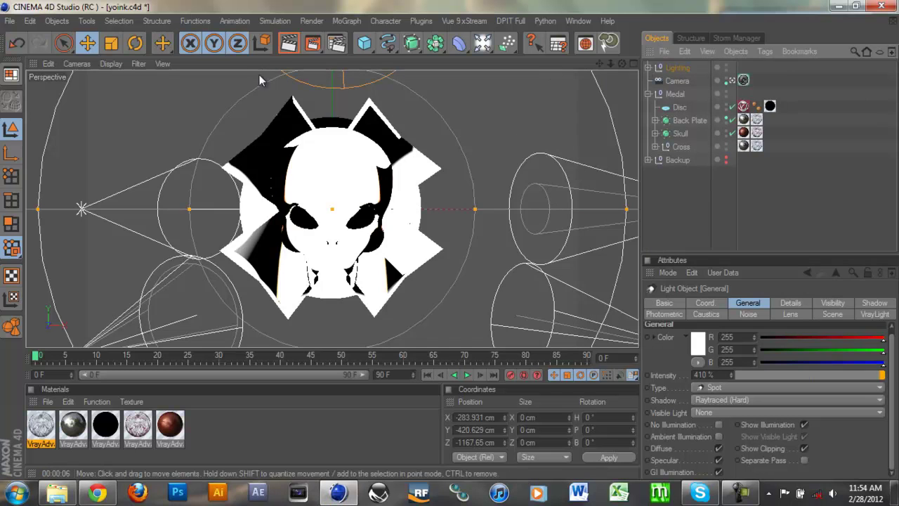
pyautogui.click(288, 44)
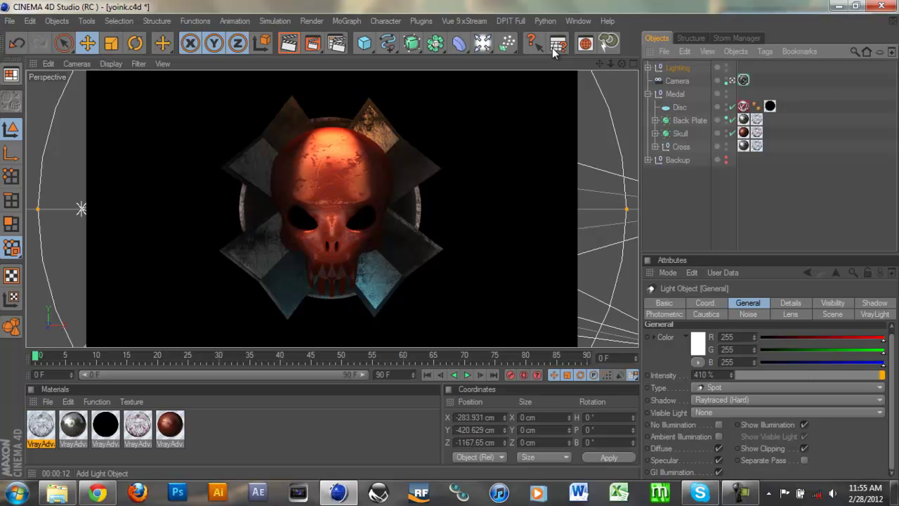
pyautogui.click(648, 68)
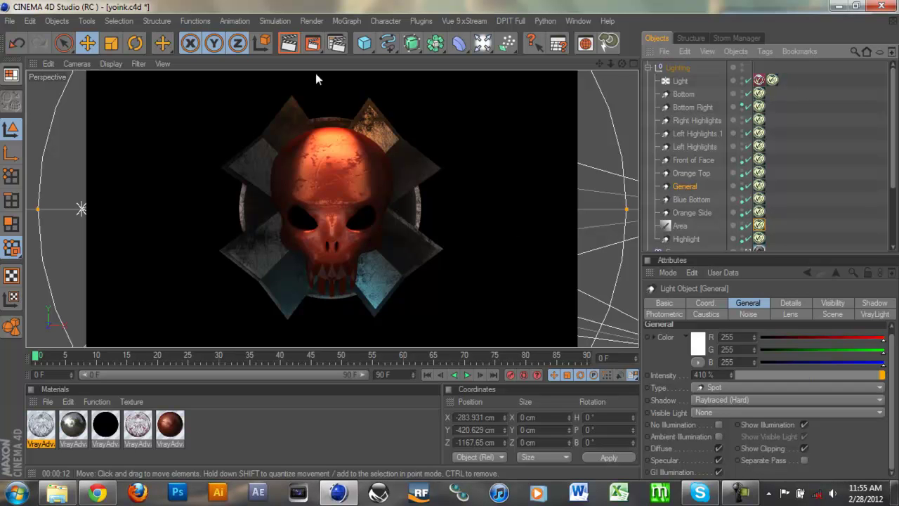
# Check the Extermination image in the Medal folder against the finished render and close the folder window.
pyautogui.click(56, 492)
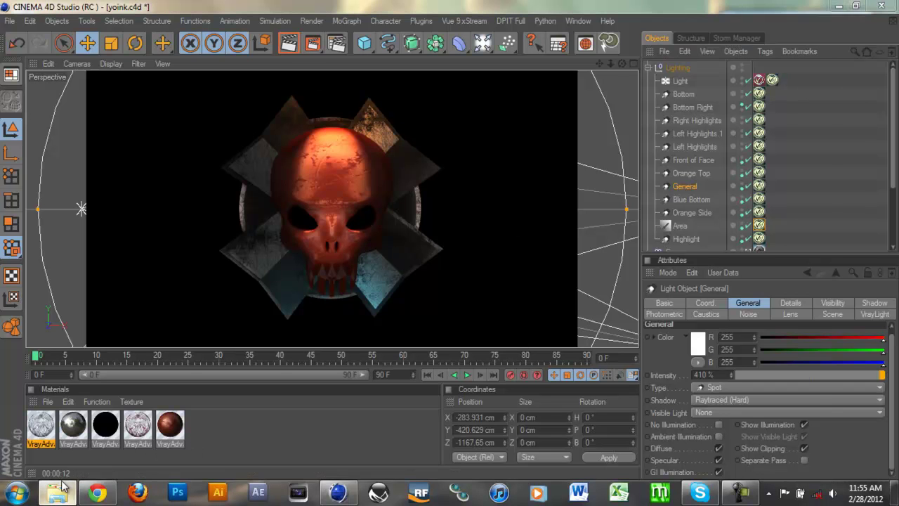
pyautogui.click(331, 141)
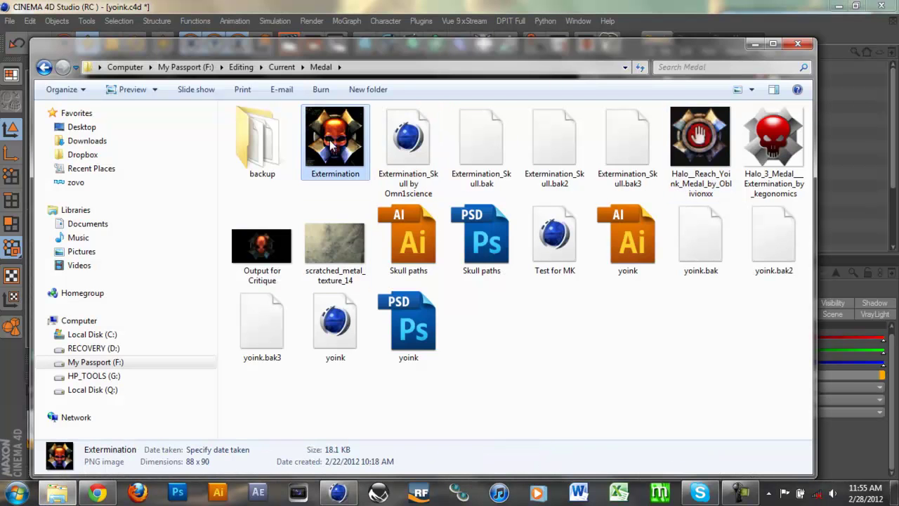
pyautogui.click(797, 44)
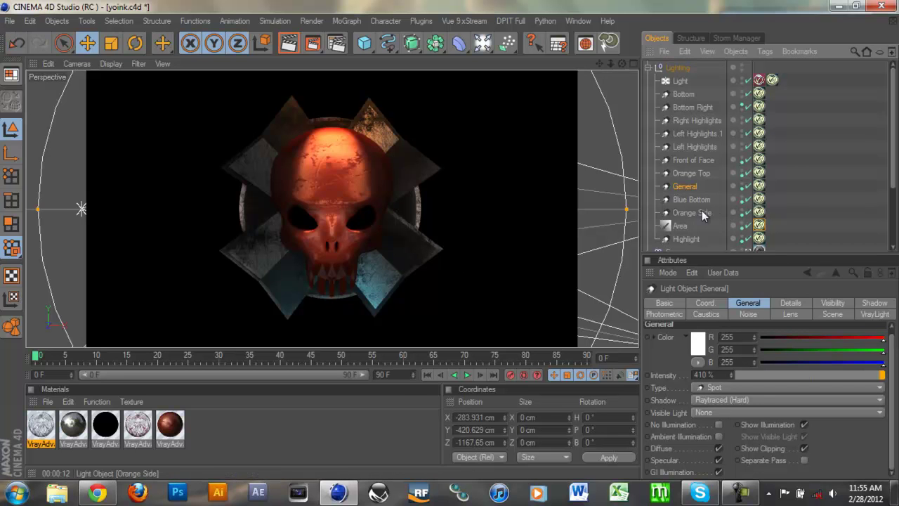
# Show the settings of the Area and Highlight lights, and save the yoink.c4d scene.
pyautogui.click(676, 226)
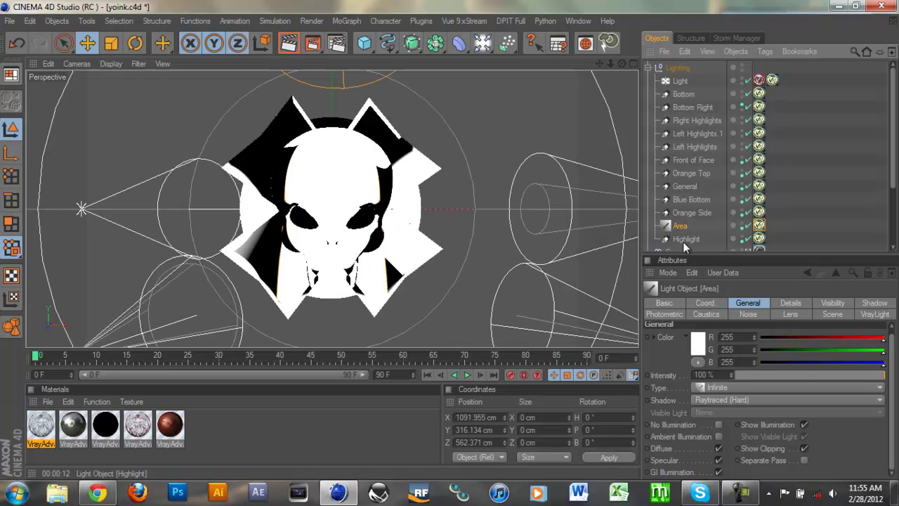
pyautogui.click(687, 239)
pyautogui.click(682, 227)
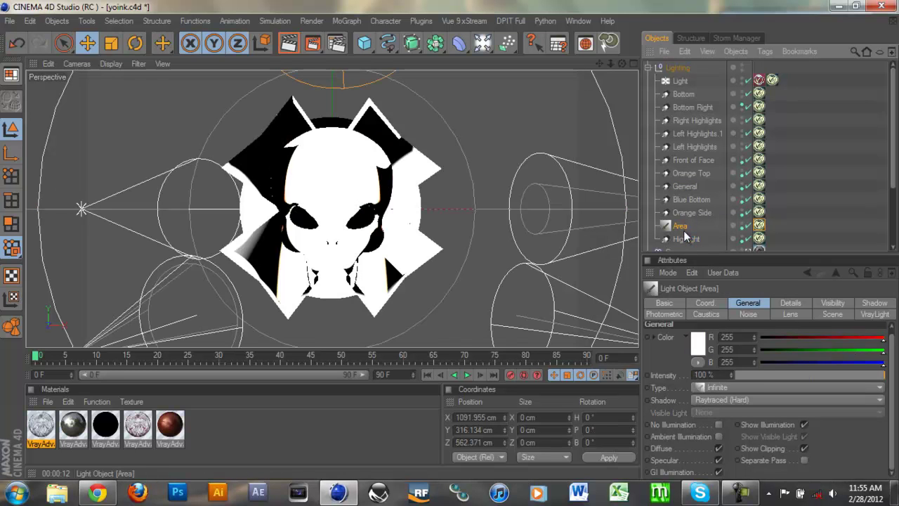
pyautogui.click(10, 20)
pyautogui.click(51, 123)
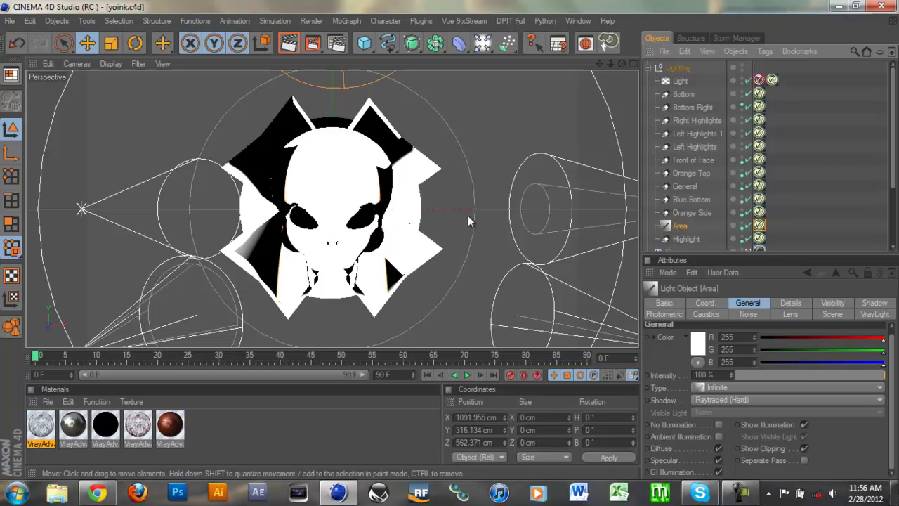
# Collapse the Lighting and Medal groups in the object list and select the Lighting null.
pyautogui.click(648, 68)
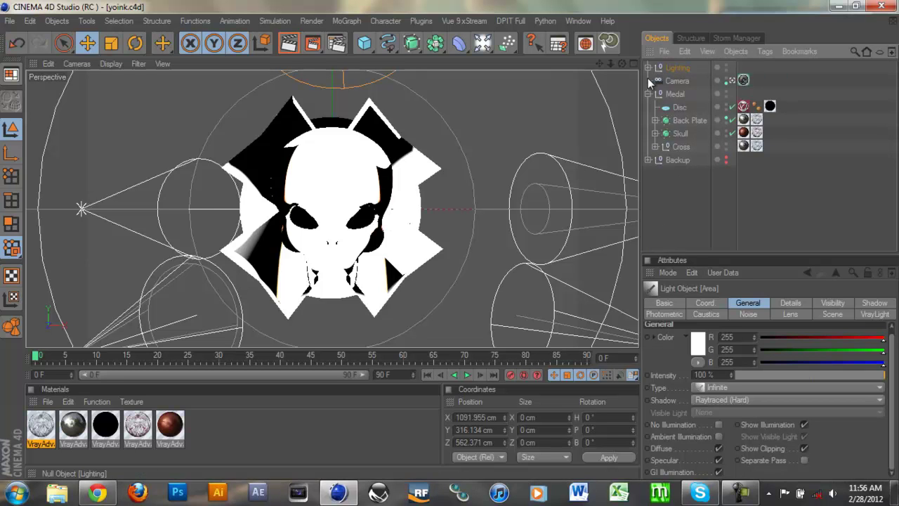
pyautogui.click(647, 95)
pyautogui.click(676, 67)
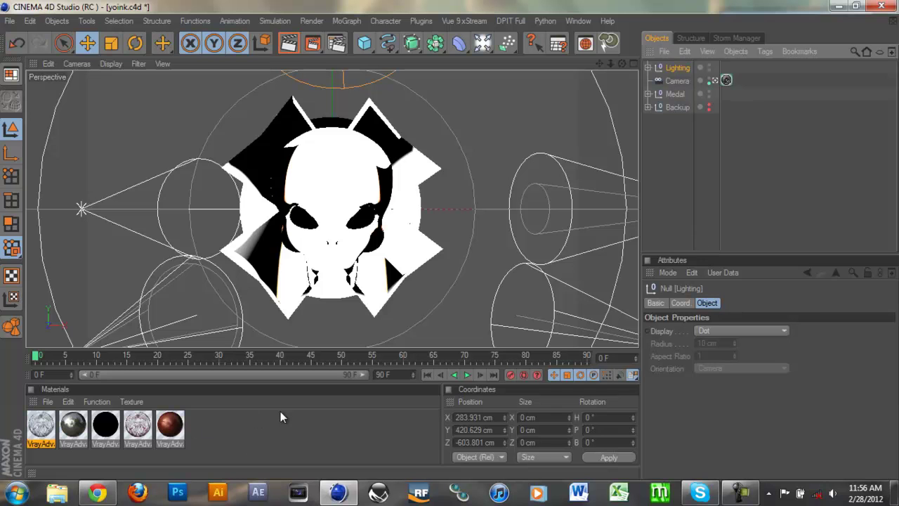
pyautogui.click(736, 493)
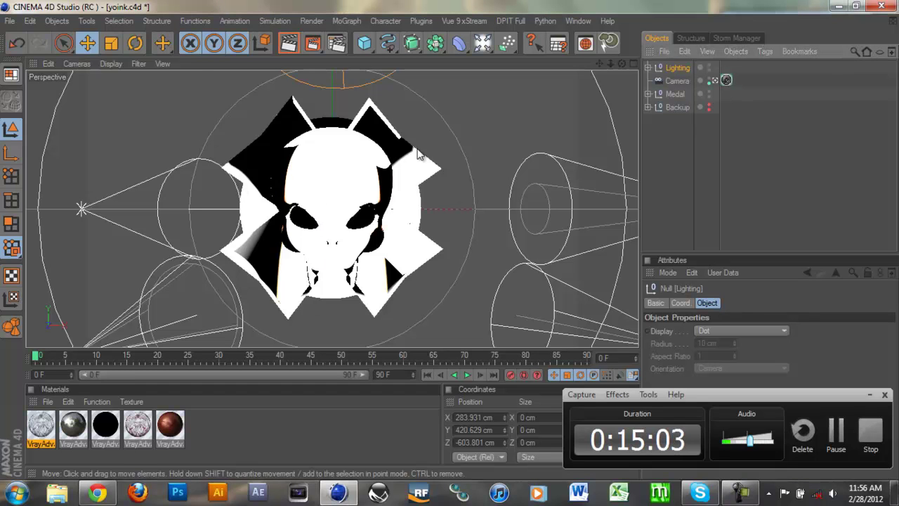
pyautogui.click(11, 128)
pyautogui.click(6, 21)
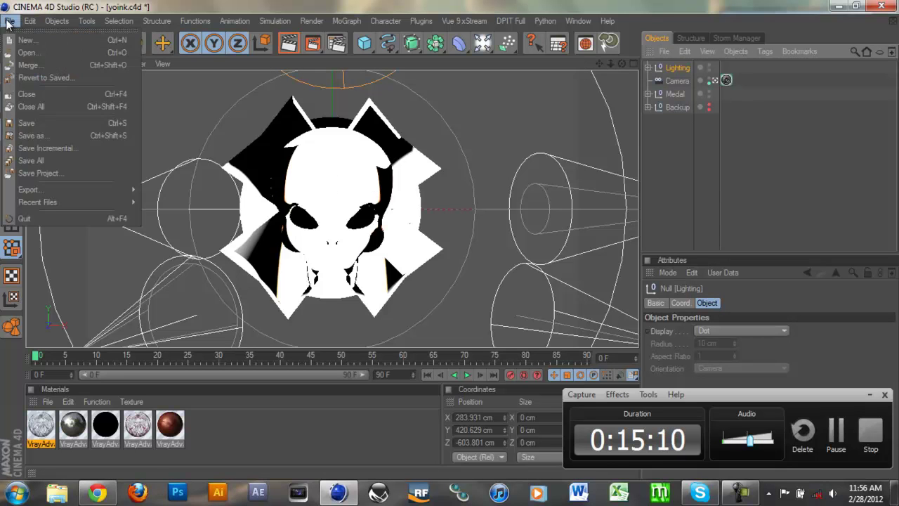
pyautogui.click(61, 63)
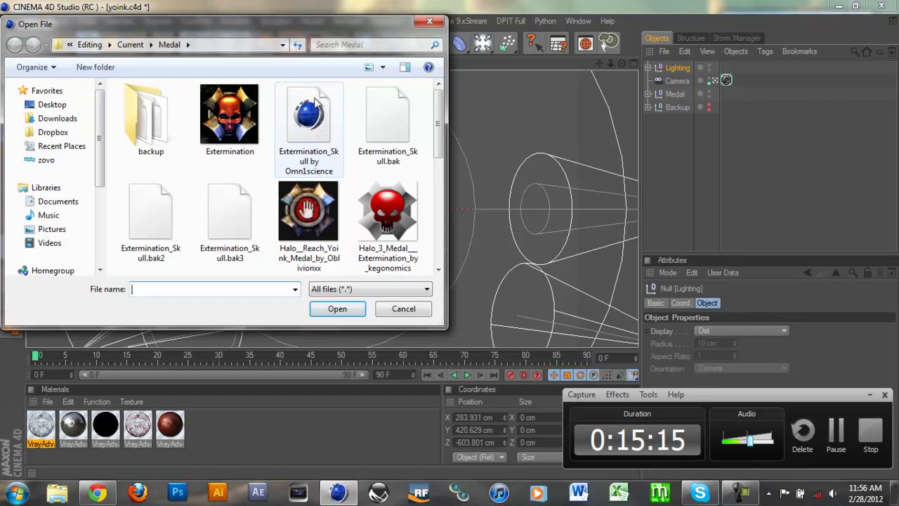
pyautogui.click(325, 121)
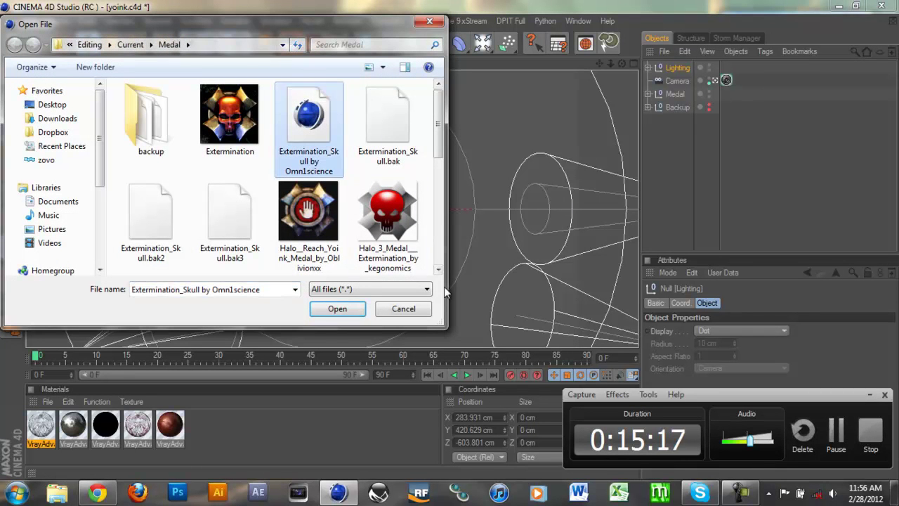
pyautogui.click(402, 308)
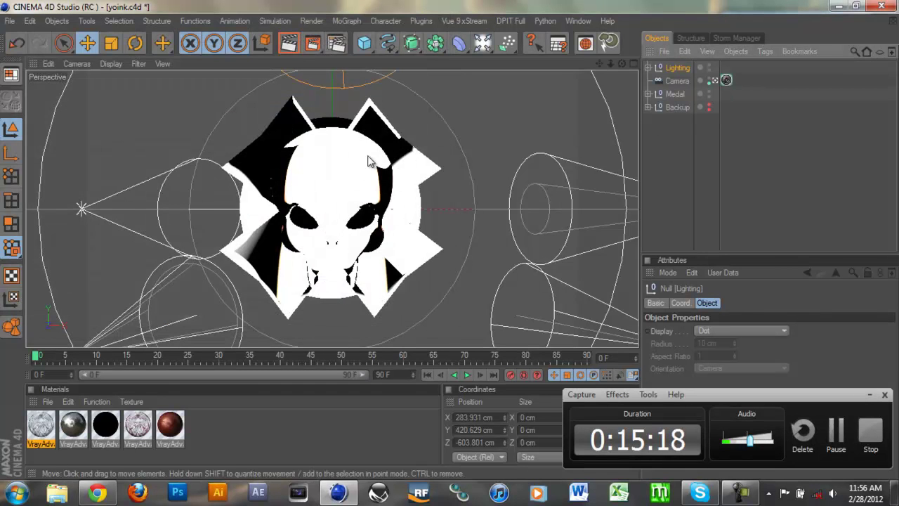